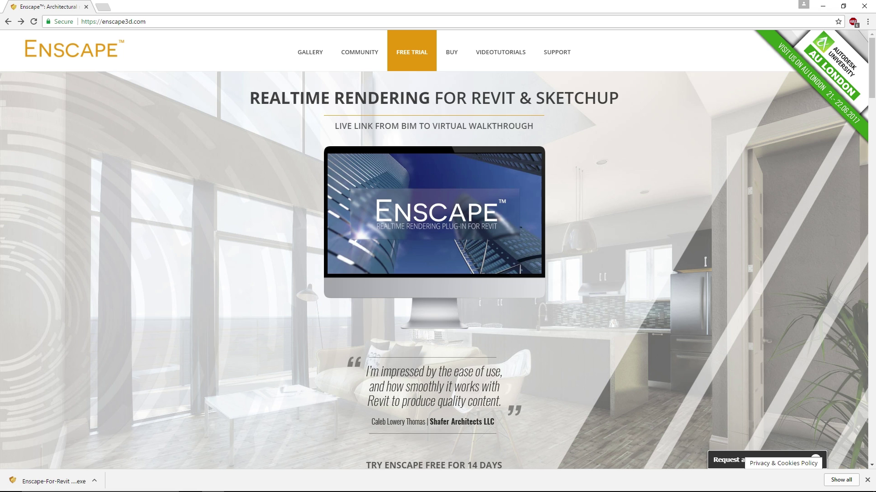
Review the Enscape homepage, including its web address, feature sections, client testimonials and 14-day trial form.
{"action": "left_click_drag", "start_coordinate": [146, 21], "coordinate": [81, 21]}
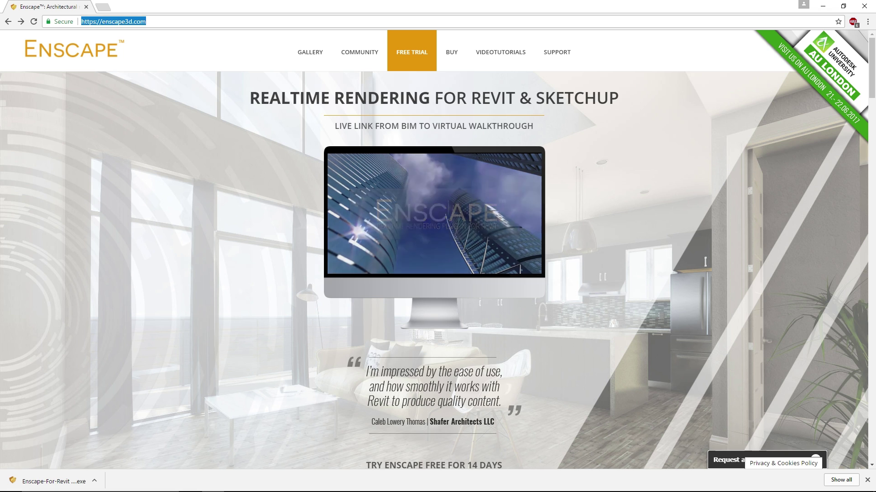
{"action": "left_click", "coordinate": [146, 22]}
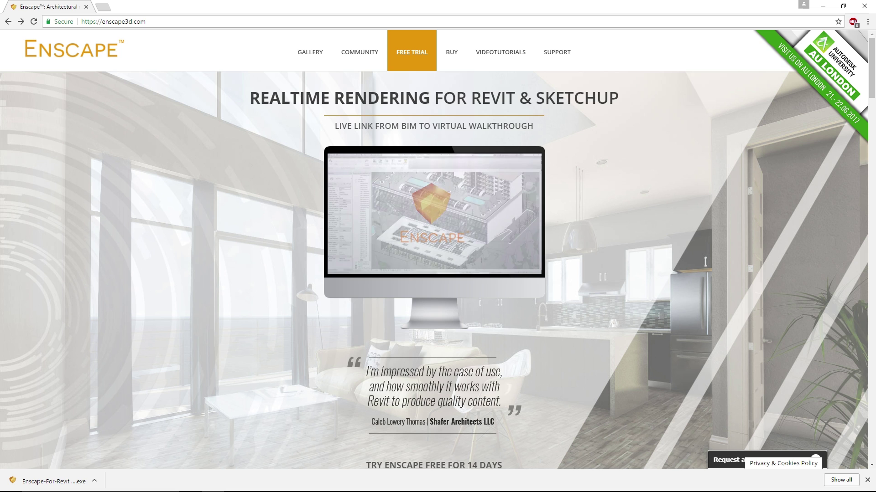
{"action": "scroll", "coordinate": [438, 262], "scroll_direction": "down", "scroll_amount": 12}
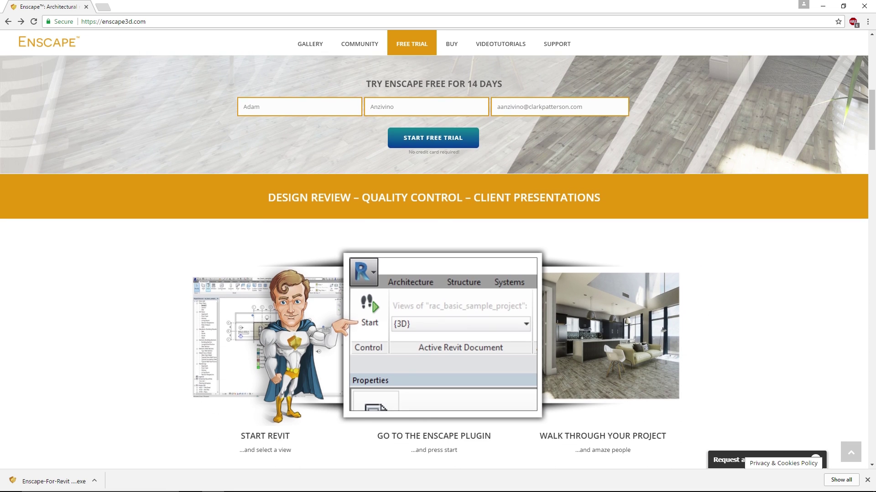
{"action": "scroll", "coordinate": [438, 263], "scroll_direction": "down", "scroll_amount": 8}
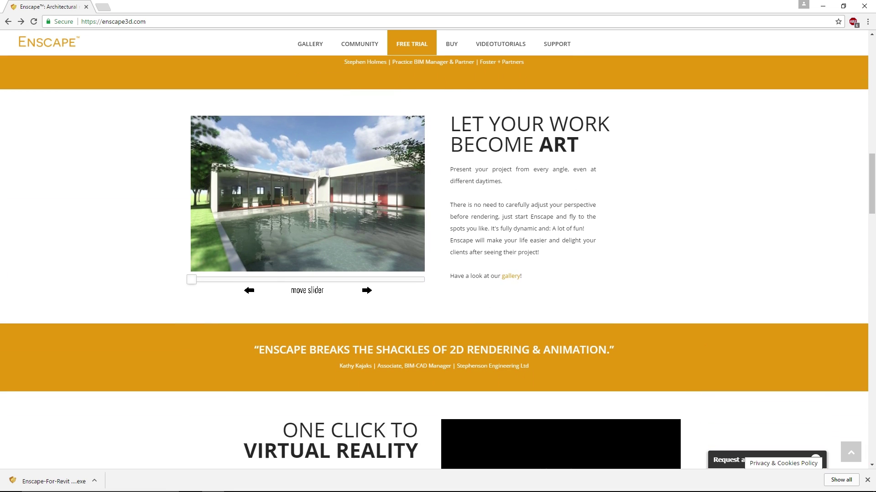
{"action": "scroll", "coordinate": [437, 262], "scroll_direction": "down", "scroll_amount": 4}
{"action": "scroll", "coordinate": [438, 263], "scroll_direction": "down", "scroll_amount": 2}
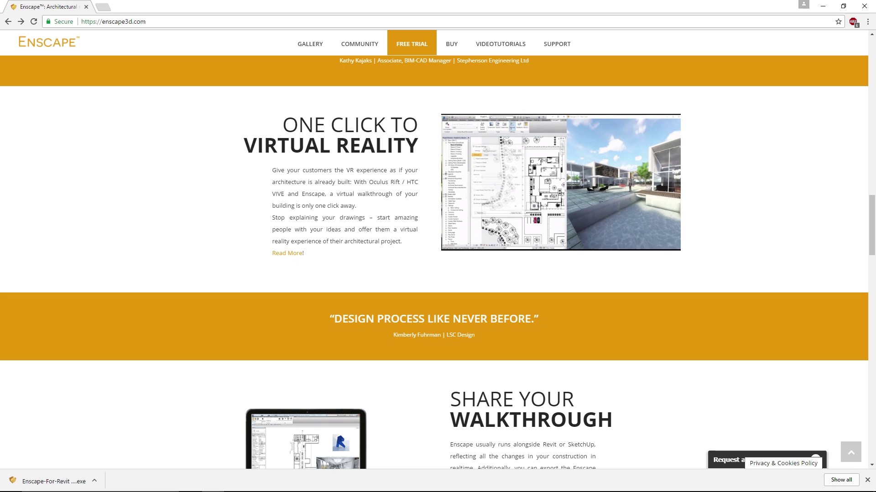
{"action": "scroll", "coordinate": [438, 262], "scroll_direction": "down", "scroll_amount": 3}
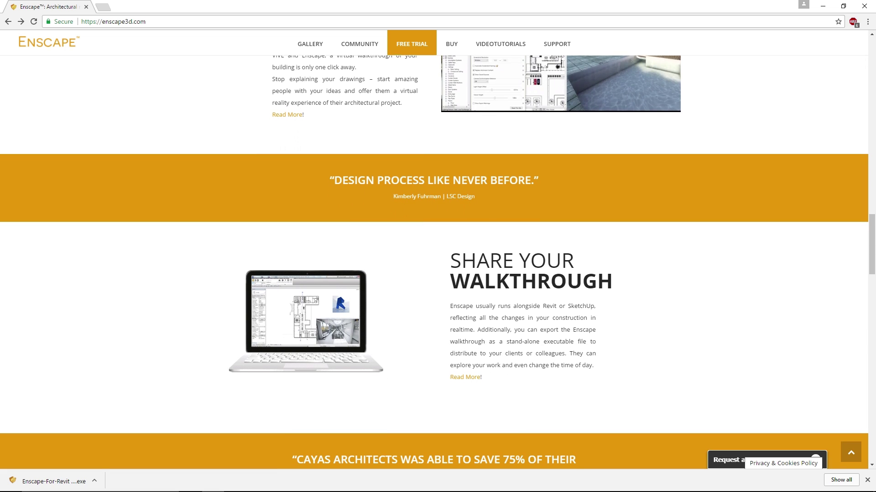
{"action": "scroll", "coordinate": [437, 262], "scroll_direction": "down", "scroll_amount": 2}
{"action": "scroll", "coordinate": [438, 262], "scroll_direction": "down", "scroll_amount": 12}
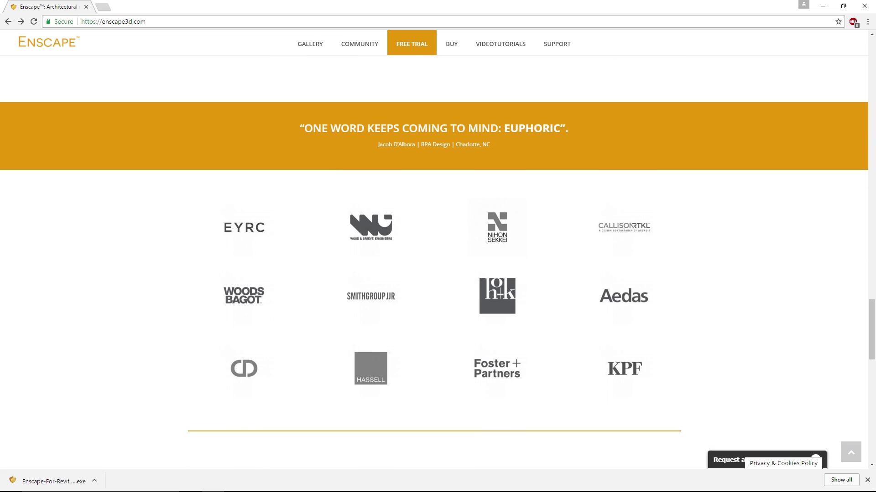
{"action": "scroll", "coordinate": [437, 262], "scroll_direction": "down", "scroll_amount": 14}
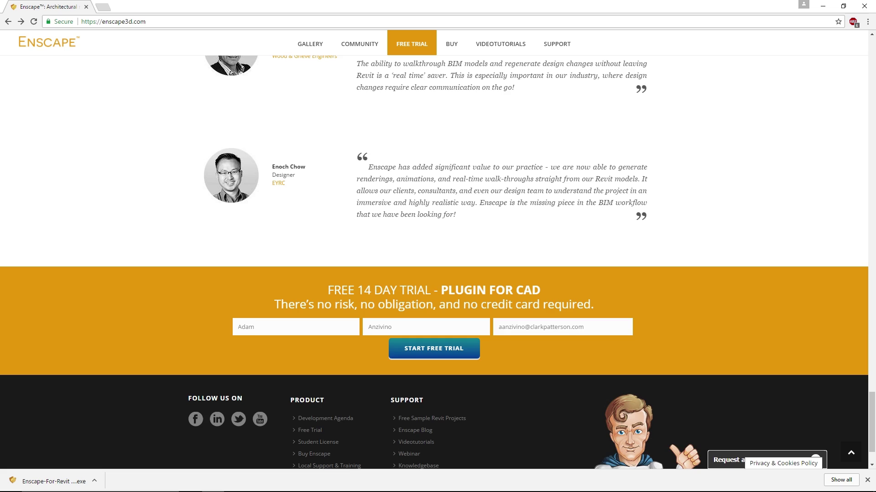
{"action": "scroll", "coordinate": [438, 263], "scroll_direction": "up", "scroll_amount": 20}
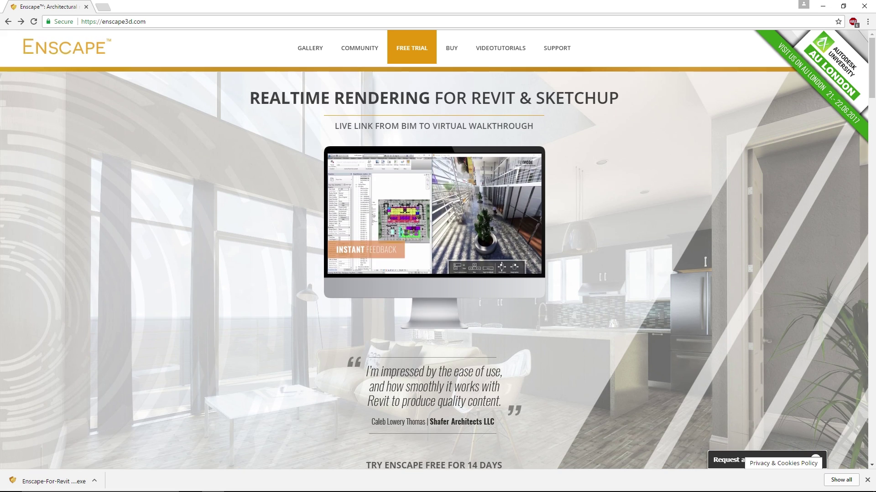
{"action": "scroll", "coordinate": [437, 262], "scroll_direction": "down", "scroll_amount": 7}
{"action": "scroll", "coordinate": [437, 262], "scroll_direction": "up", "scroll_amount": 7}
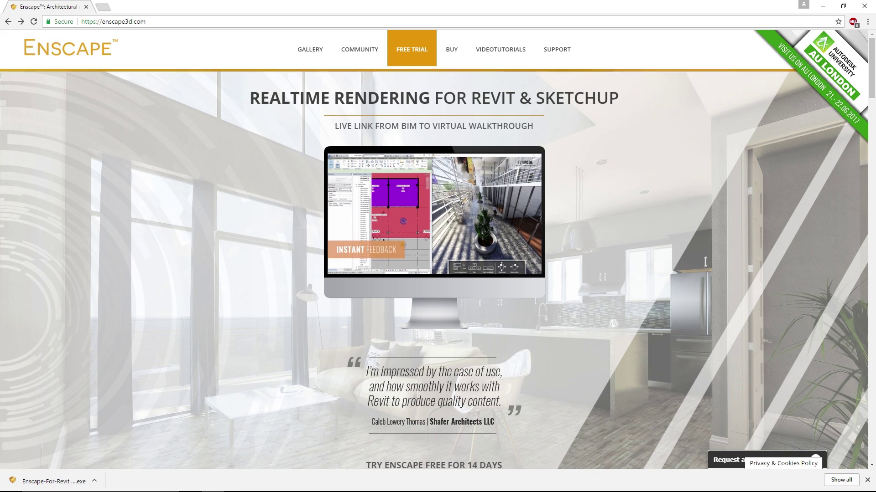
{"action": "scroll", "coordinate": [437, 262], "scroll_direction": "down", "scroll_amount": 4}
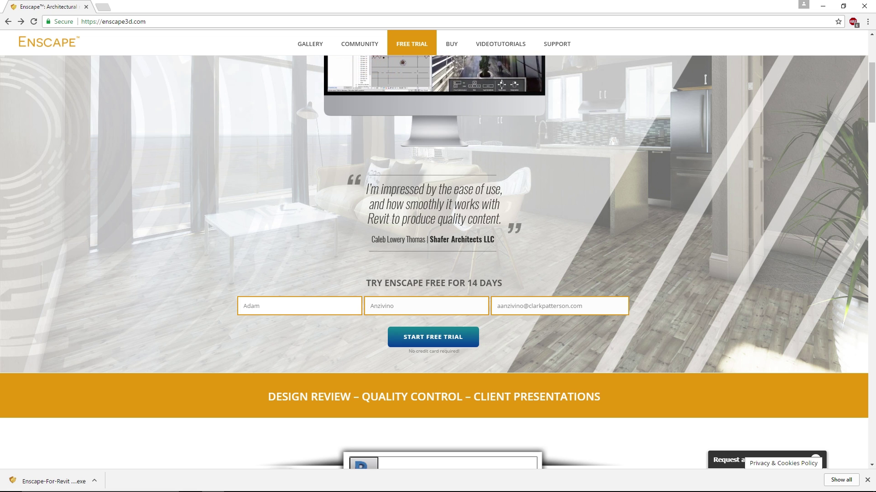
Request the 14-day free trial using the filled-in first name, last name and e-mail fields.
{"action": "left_click", "coordinate": [394, 306]}
{"action": "left_click", "coordinate": [583, 306]}
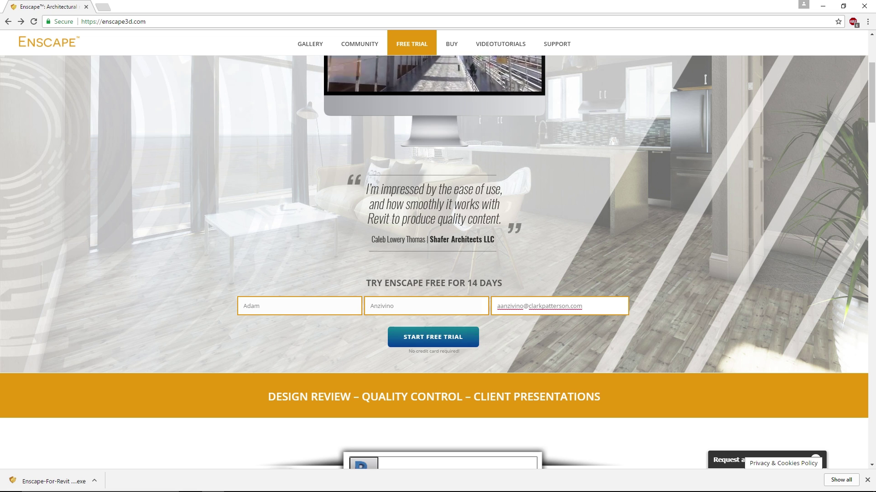
{"action": "left_click", "coordinate": [433, 337]}
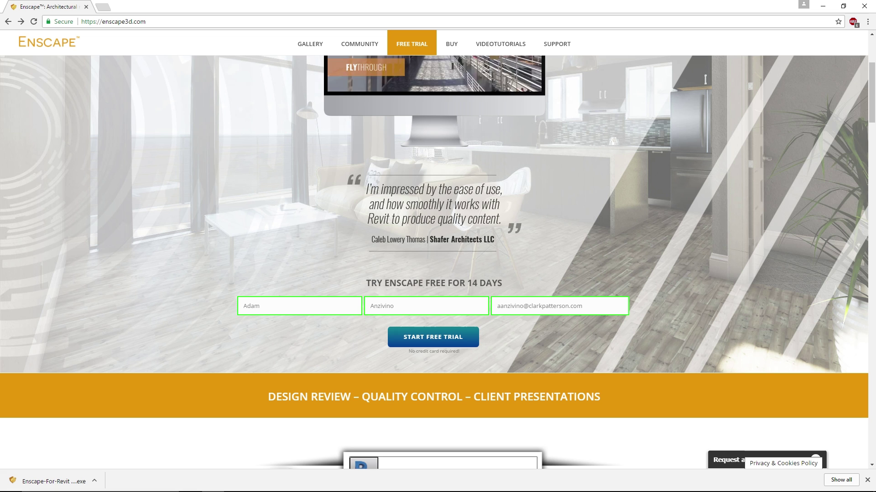
{"action": "left_click", "coordinate": [146, 21]}
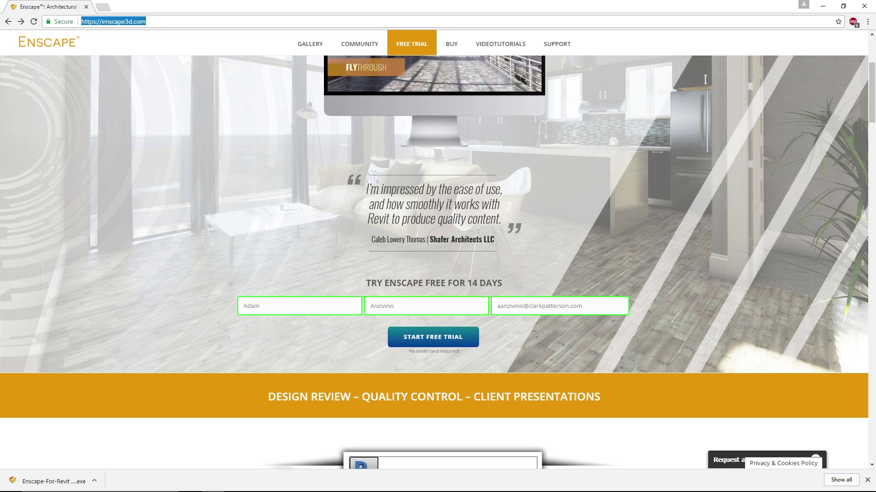
{"action": "left_click", "coordinate": [146, 22]}
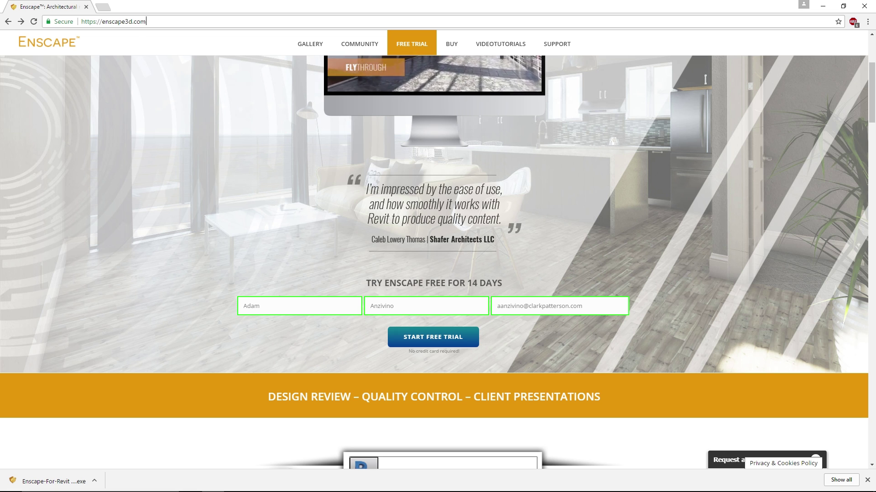
{"action": "type", "text": "/downloads"}
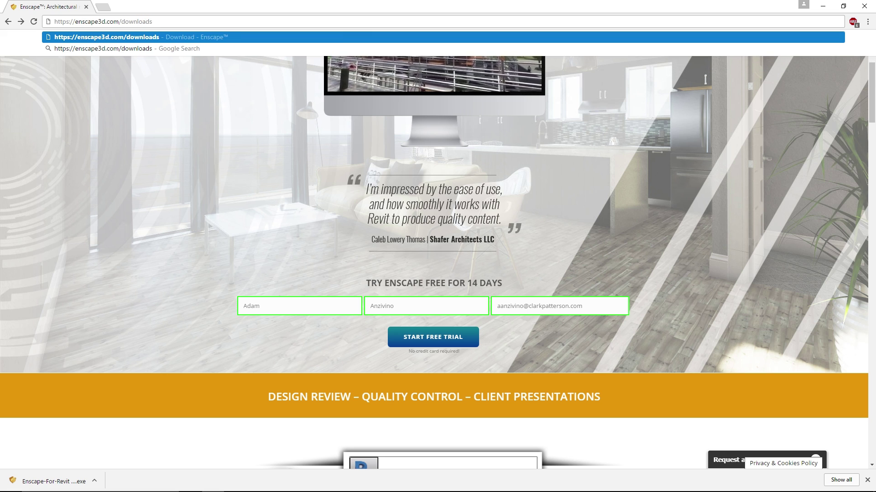
{"action": "key", "text": "Return"}
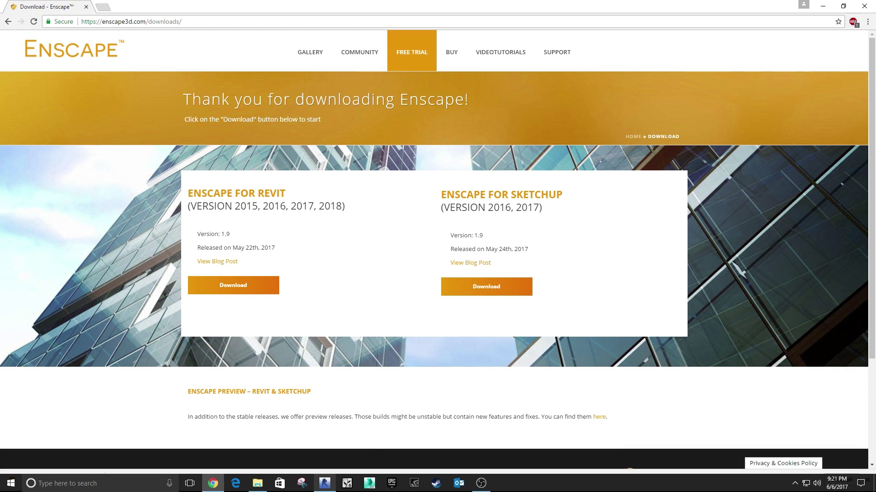
Switch to the medical mall model in Revit and display the Enscape tools.
{"action": "mouse_move", "coordinate": [324, 483]}
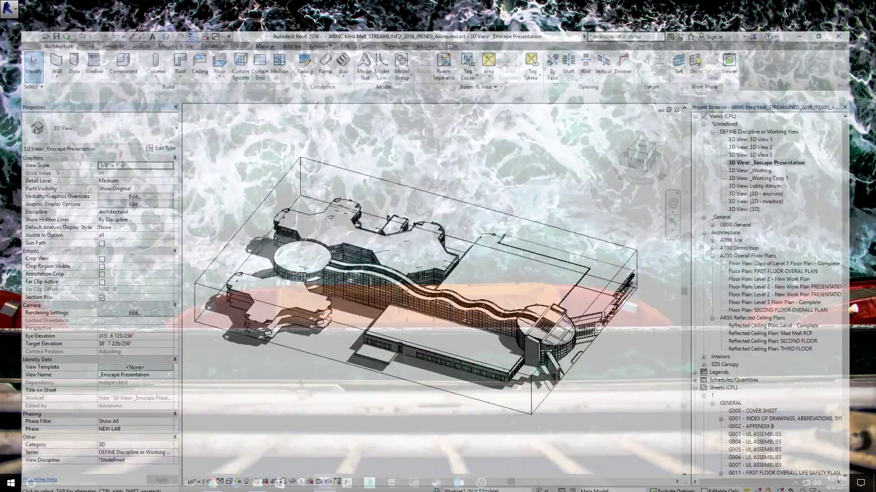
{"action": "left_click", "coordinate": [13, 32]}
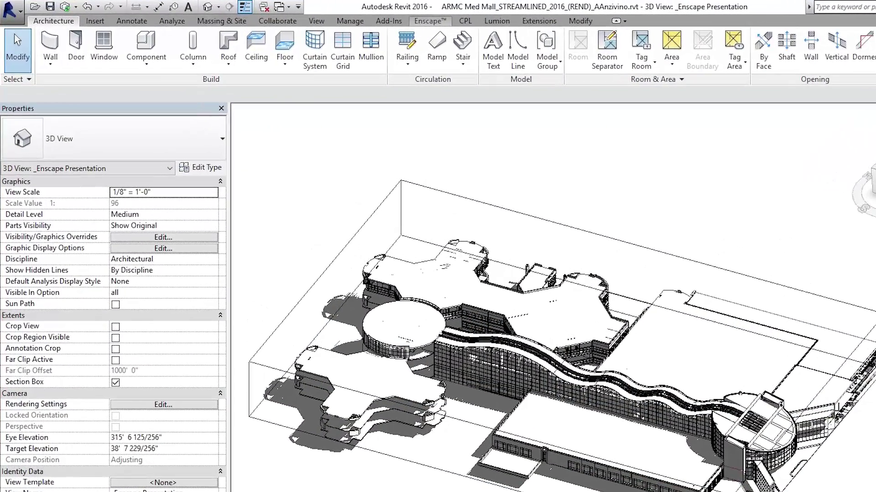
{"action": "left_click", "coordinate": [430, 20]}
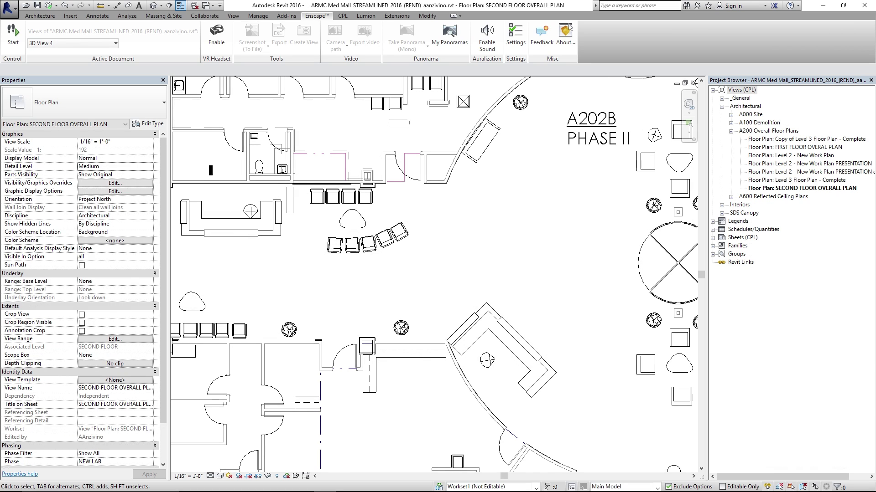
Place a perspective camera on the second floor plan beside the round revolving door, aimed down the corridor with the waiting chairs.
{"action": "scroll", "coordinate": [470, 258], "scroll_direction": "down", "scroll_amount": 1}
{"action": "middle_click_drag", "start_coordinate": [470, 257], "coordinate": [571, 259]}
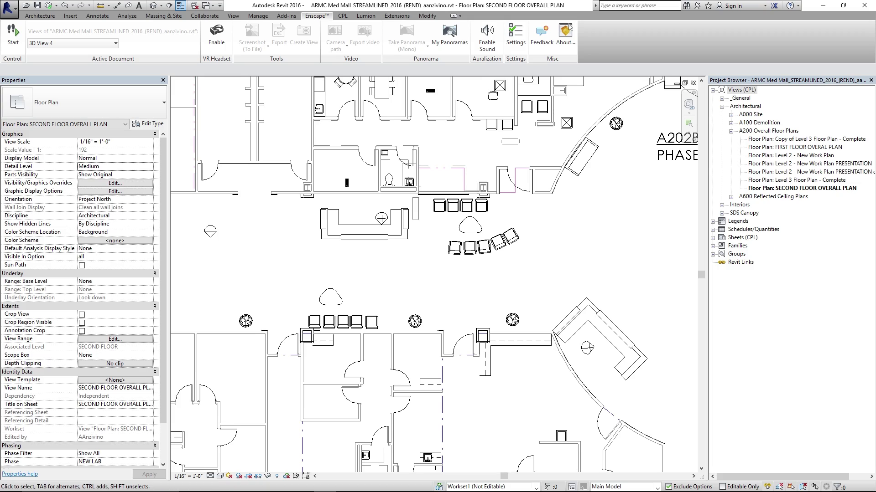
{"action": "middle_click_drag", "start_coordinate": [633, 216], "coordinate": [583, 273]}
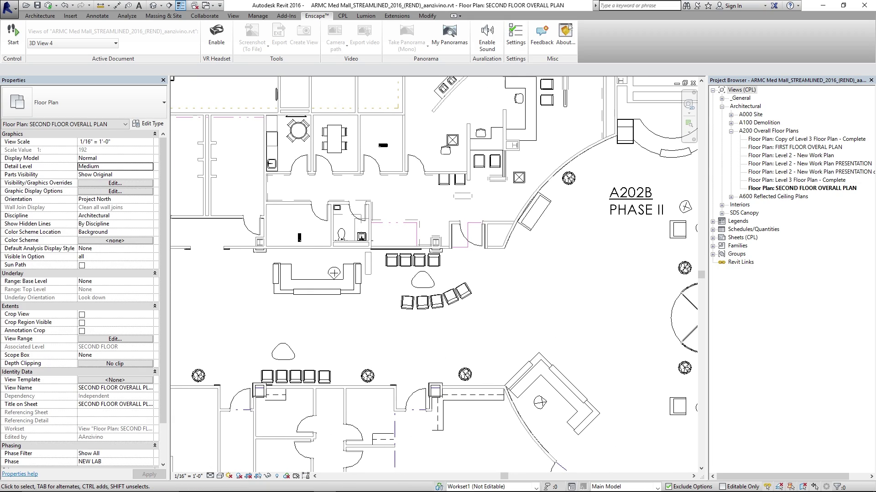
{"action": "scroll", "coordinate": [583, 273], "scroll_direction": "down", "scroll_amount": 1}
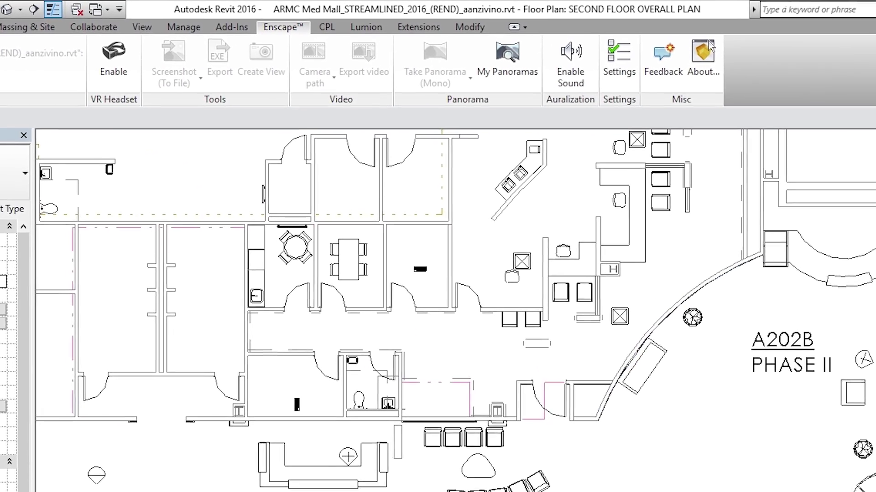
{"action": "left_click", "coordinate": [233, 15]}
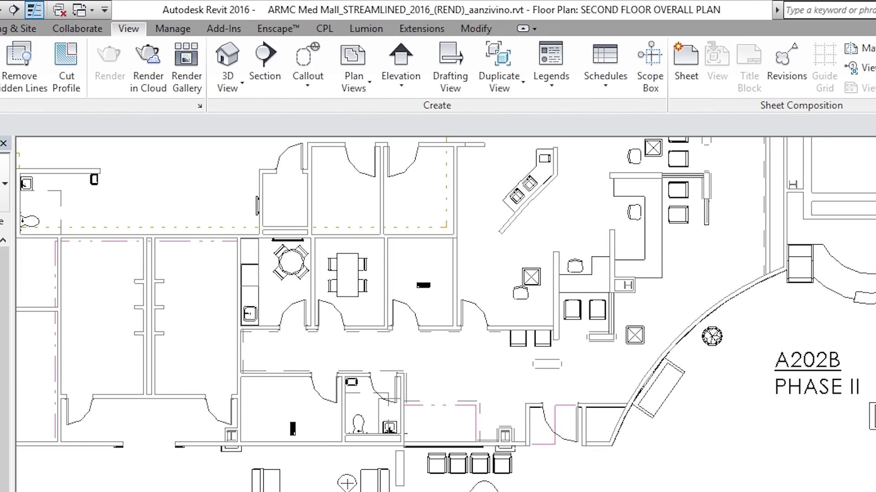
{"action": "left_click", "coordinate": [227, 84]}
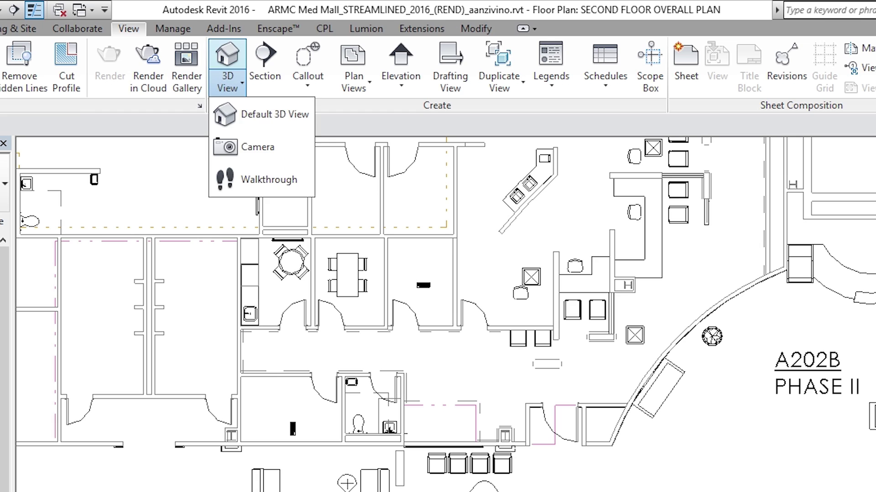
{"action": "left_click", "coordinate": [258, 147]}
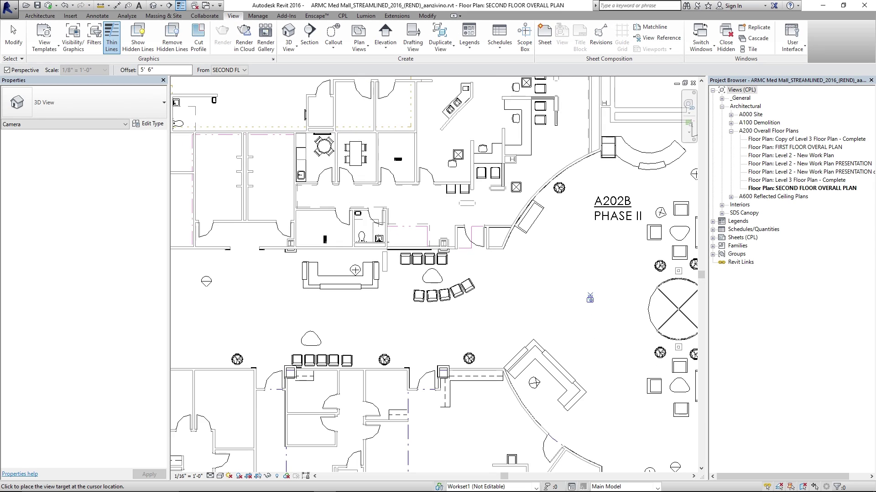
{"action": "scroll", "coordinate": [644, 455], "scroll_direction": "down", "scroll_amount": 4}
{"action": "left_click", "coordinate": [706, 453]}
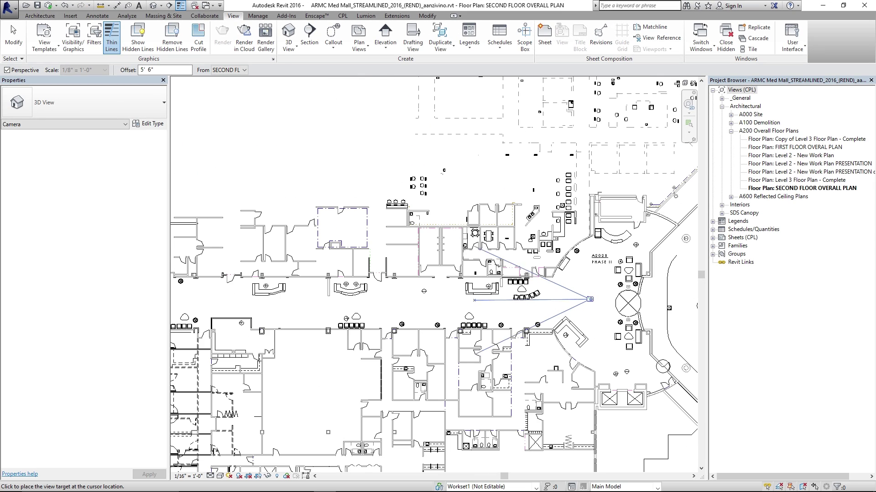
{"action": "left_click", "coordinate": [329, 265]}
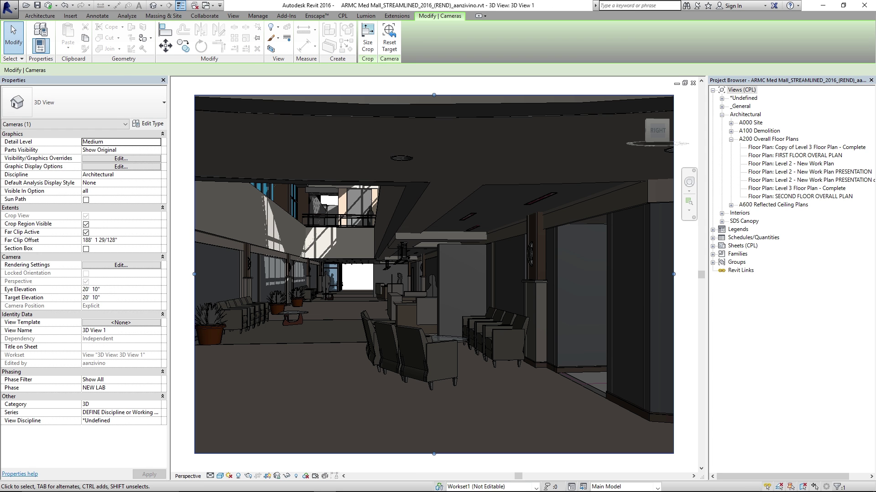
Rename the new 3D camera view under the *Undefined discipline as "view 1".
{"action": "left_click", "coordinate": [722, 98]}
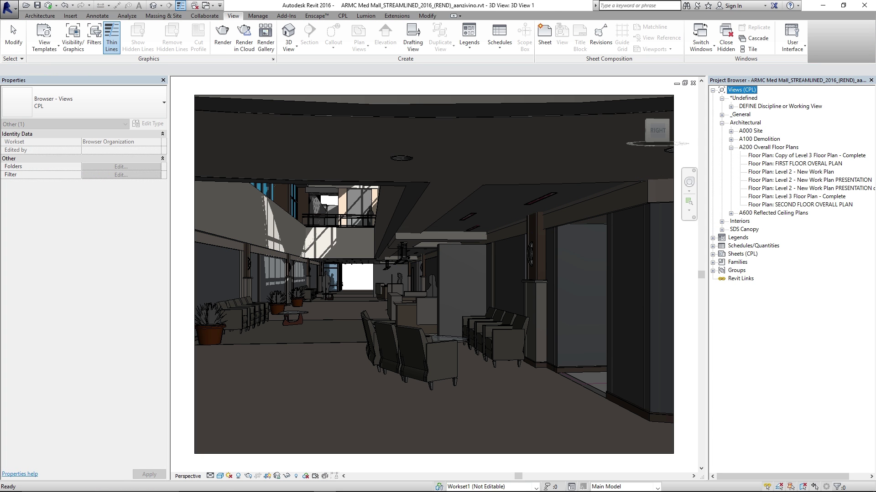
{"action": "right_click", "coordinate": [752, 115]}
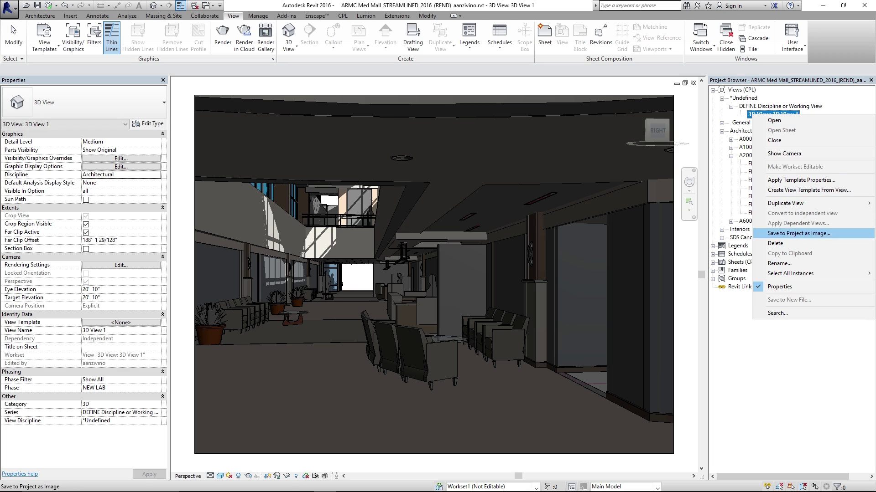
{"action": "left_click", "coordinate": [771, 264]}
{"action": "type", "text": "view 1"}
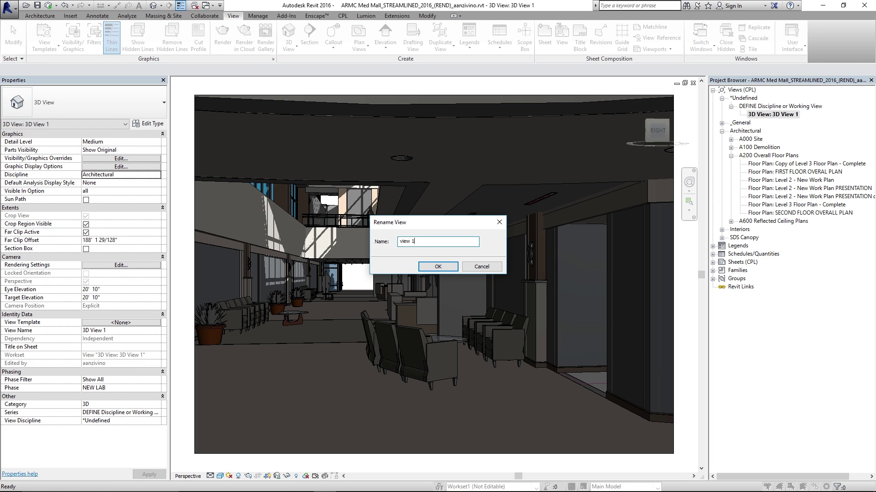
{"action": "key", "text": "Return"}
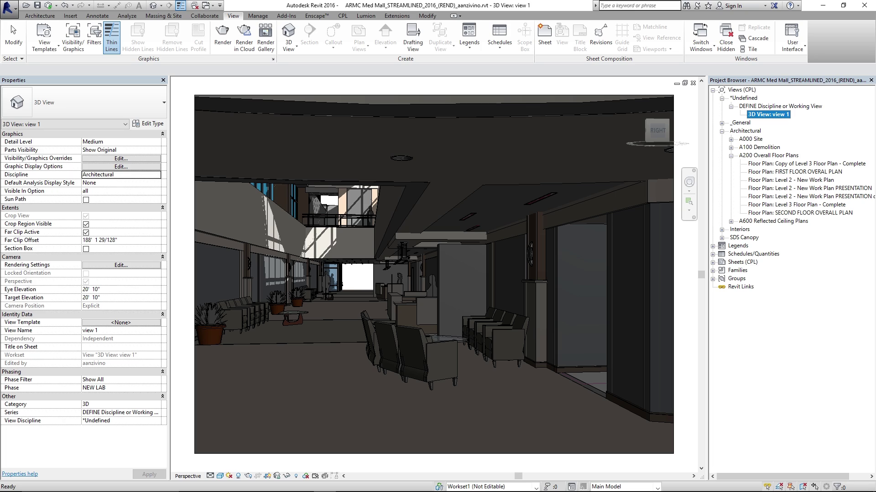
{"action": "key", "text": "Escape"}
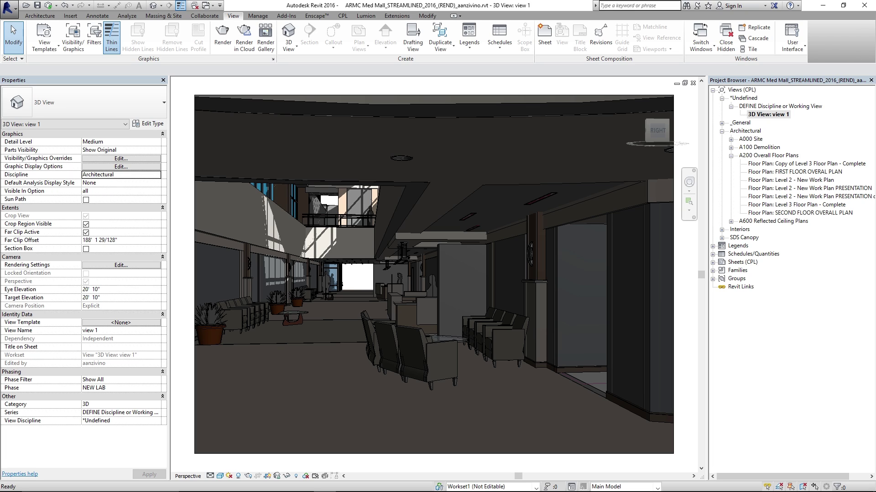
Display the Enscape tools and reopen the SECOND FLOOR OVERALL PLAN floor plan.
{"action": "left_click", "coordinate": [317, 16]}
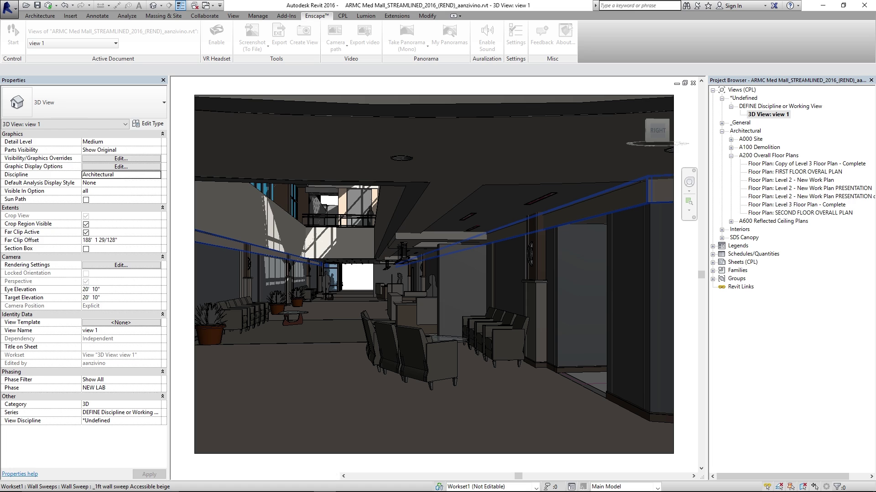
{"action": "double_click", "coordinate": [801, 212]}
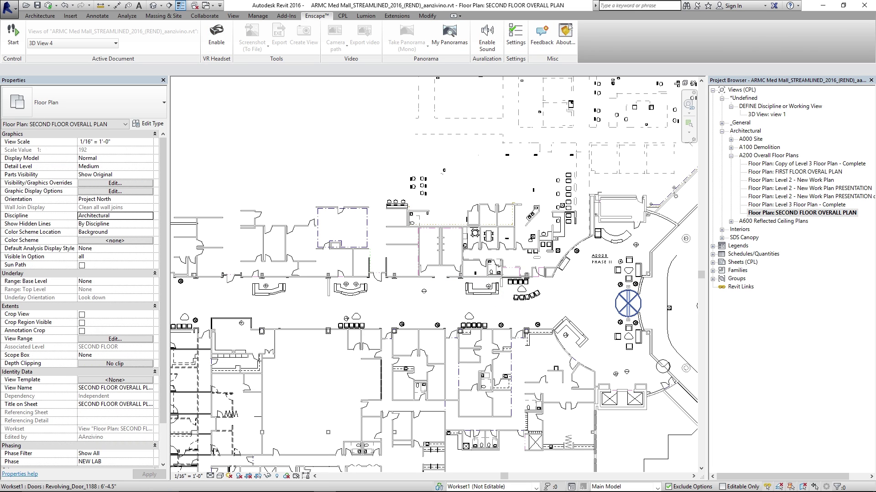
Select "view 1" as the active Enscape view, start the real-time rendering and look around the corridor.
{"action": "middle_click_drag", "start_coordinate": [596, 304], "coordinate": [540, 283]}
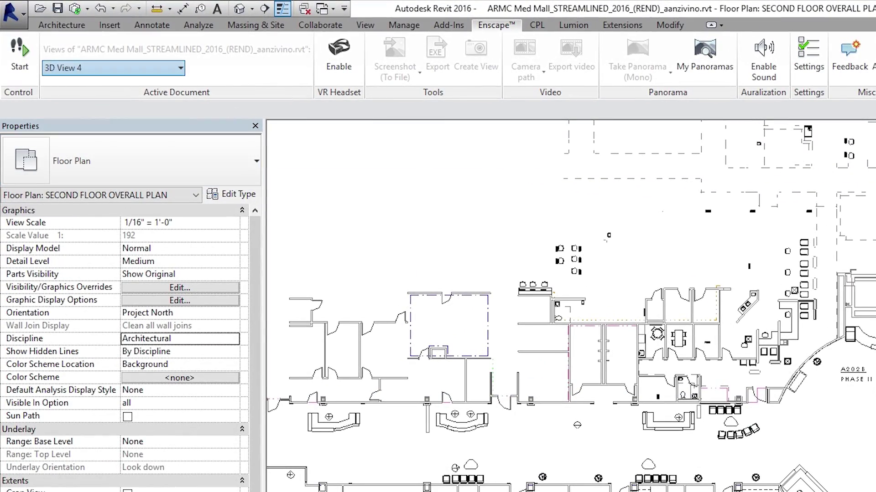
{"action": "left_click", "coordinate": [113, 68]}
{"action": "left_click", "coordinate": [114, 135]}
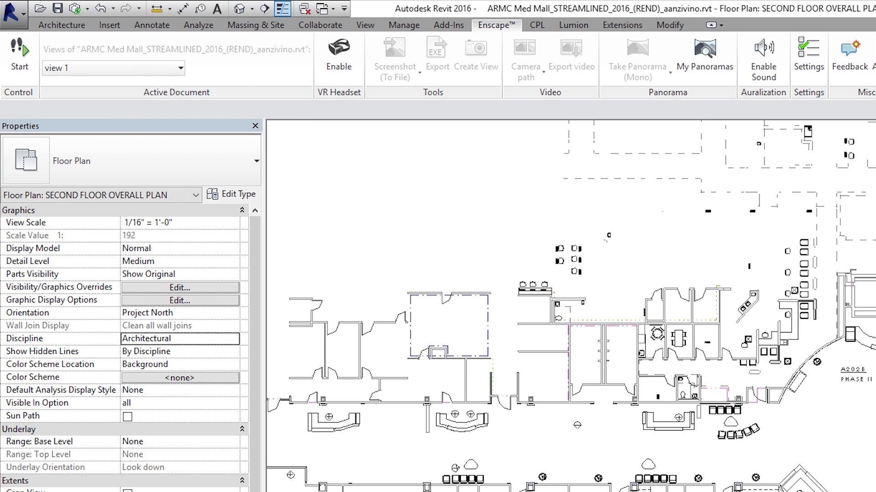
{"action": "left_click", "coordinate": [19, 55]}
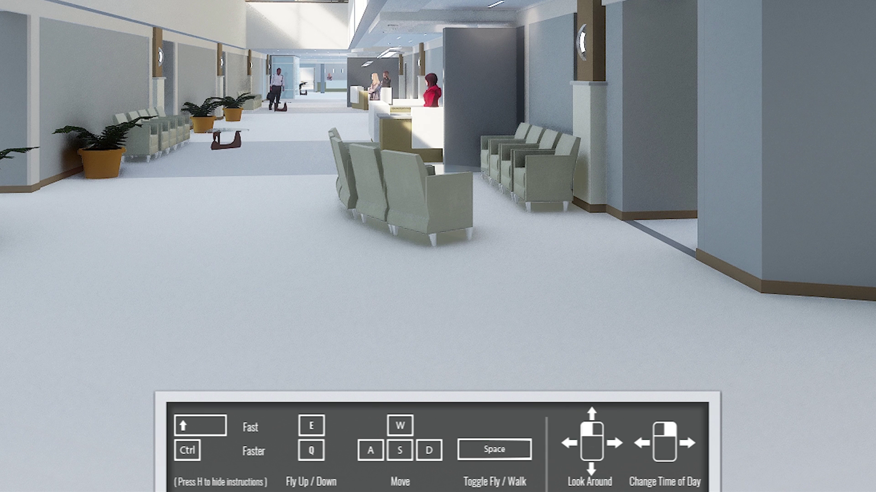
{"action": "left_click_drag", "start_coordinate": [438, 246], "coordinate": [310, 323]}
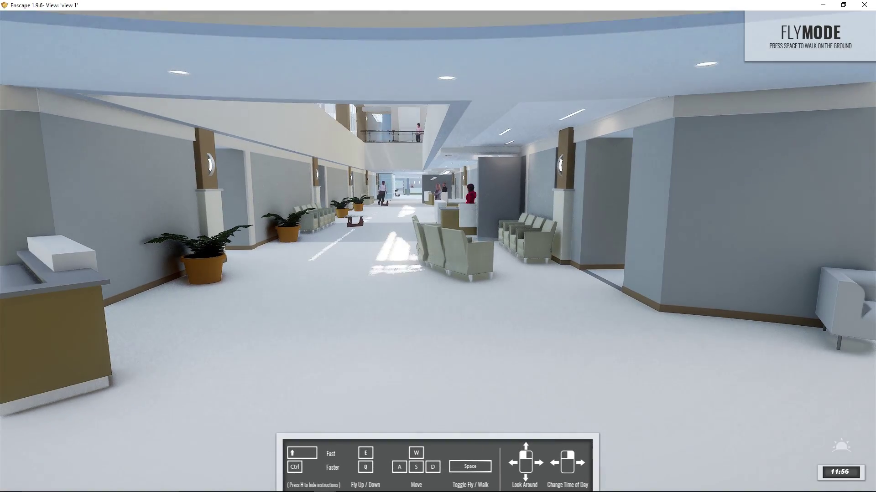
Vary the rendering's time of day through 11:18 and 16:48, ending with afternoon sunlight in the corridor.
{"action": "right_click_drag", "start_coordinate": [438, 246], "coordinate": [529, 246]}
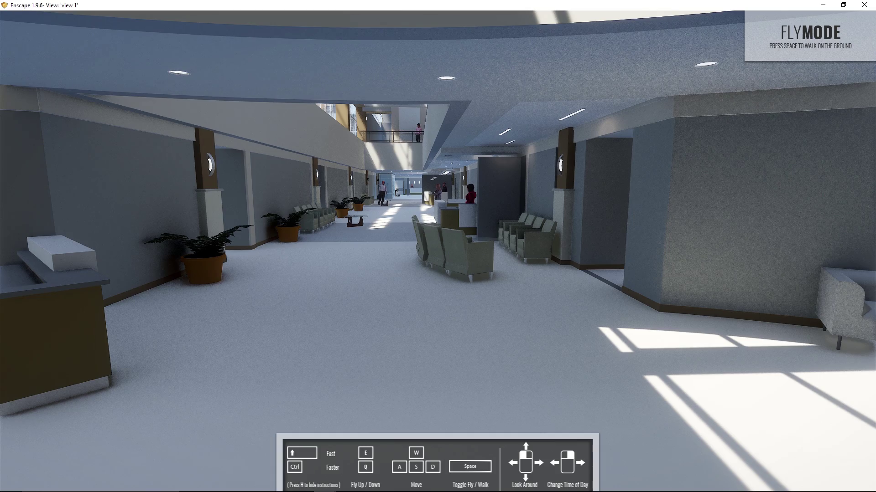
{"action": "mouse_move", "coordinate": [438, 247]}
{"action": "right_mouse_down"}
{"action": "mouse_move", "coordinate": [392, 247]}
{"action": "mouse_move", "coordinate": [428, 247]}
{"action": "right_mouse_up"}
{"action": "key", "text": "i"}
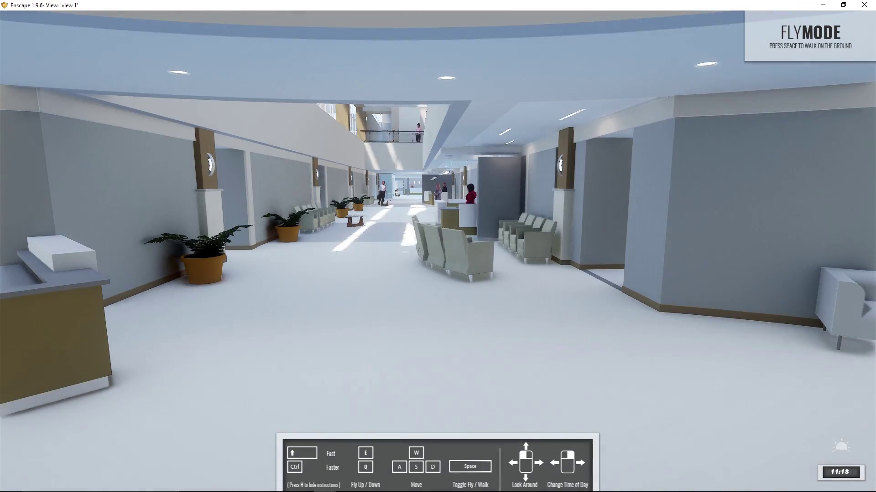
{"action": "key", "text": "i"}
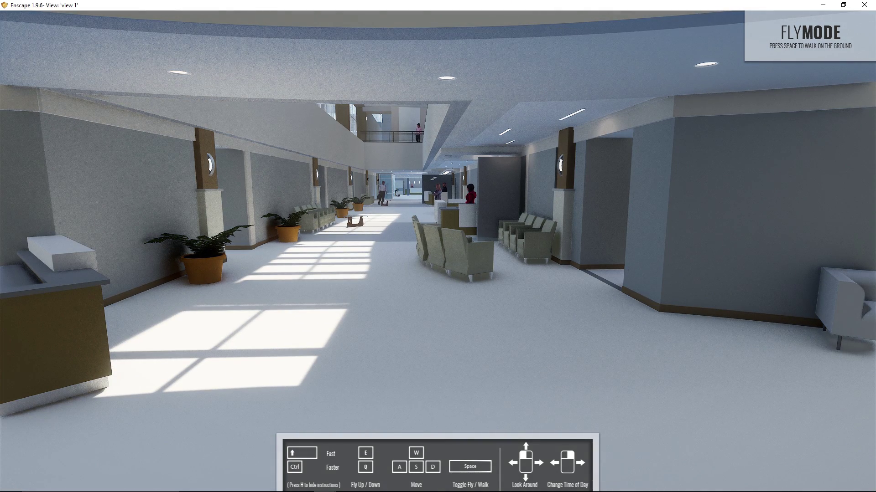
{"action": "key", "text": "i"}
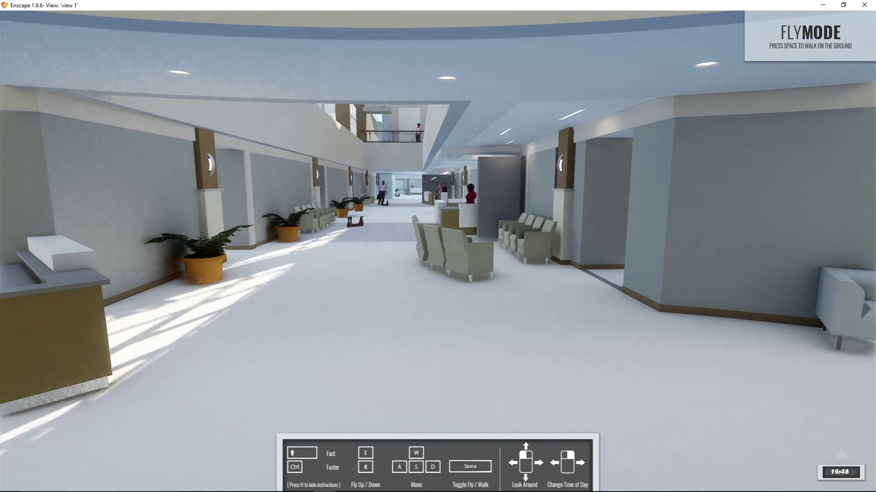
{"action": "right_click_drag", "start_coordinate": [438, 246], "coordinate": [483, 246]}
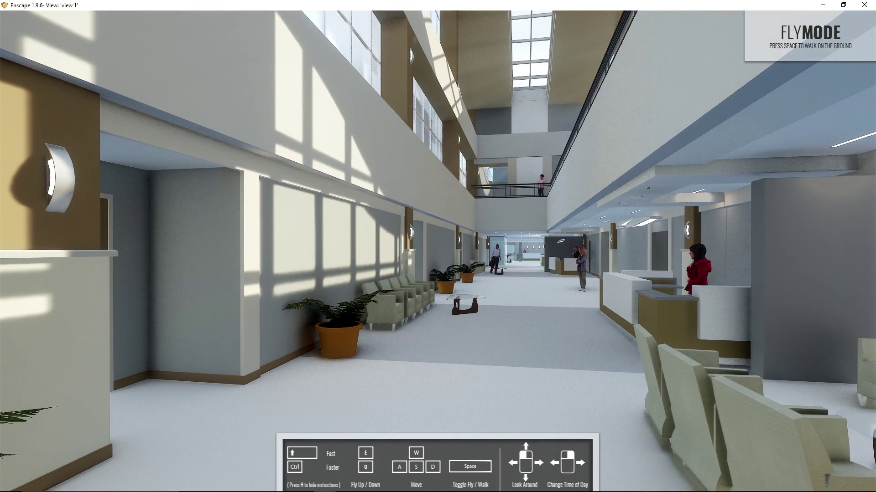
Fly back and forth along the corridor past the waiting chairs, examining the atrium's skylights and the reception desk.
{"action": "key", "text": "s"}
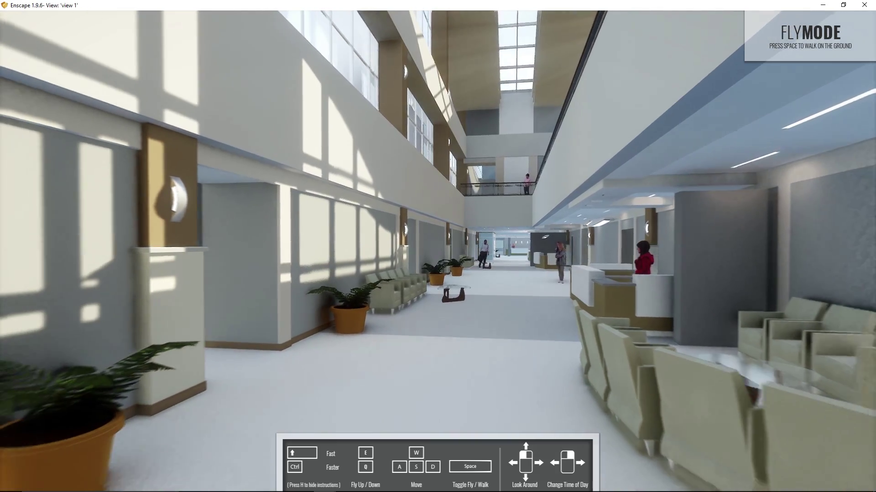
{"action": "key", "text": "s"}
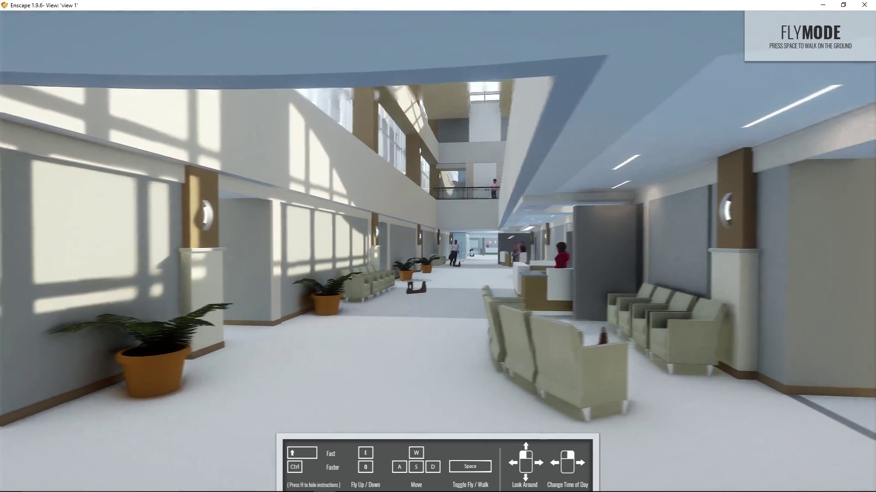
{"action": "key", "text": "d"}
{"action": "scroll", "coordinate": [438, 247], "scroll_direction": "down", "scroll_amount": 1}
{"action": "key", "text": "a"}
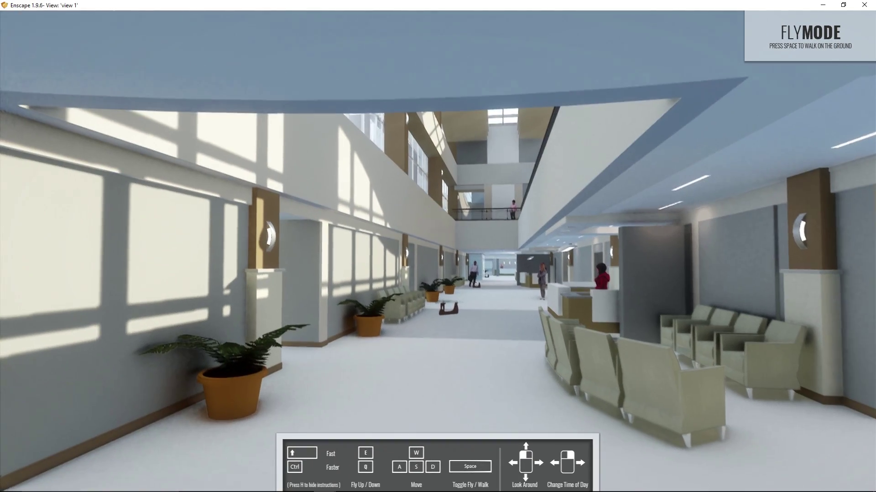
{"action": "key", "text": "w"}
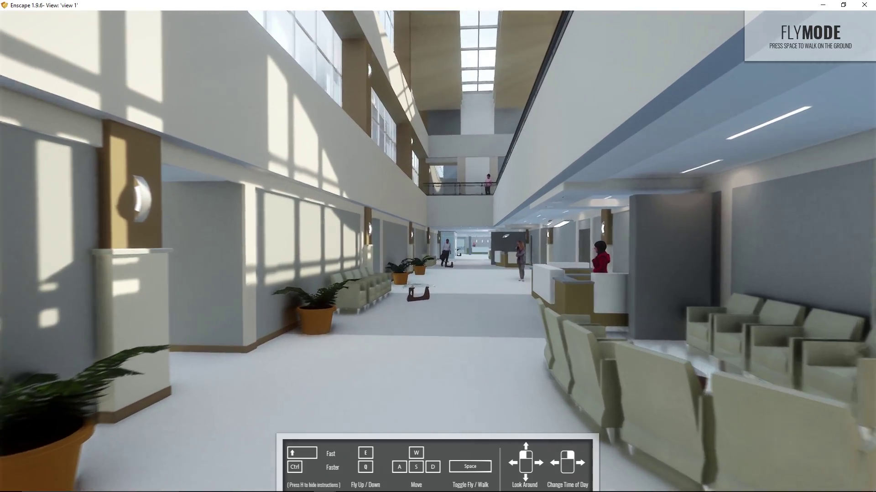
{"action": "key", "text": "w"}
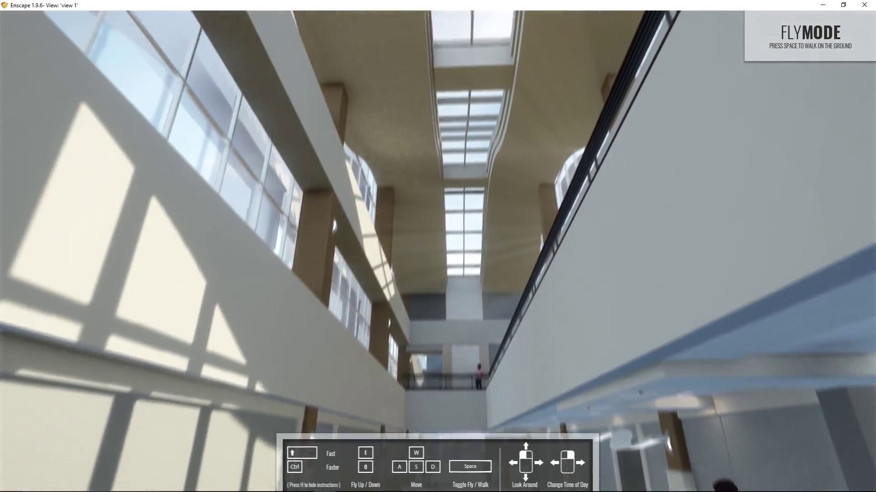
{"action": "key", "text": "w"}
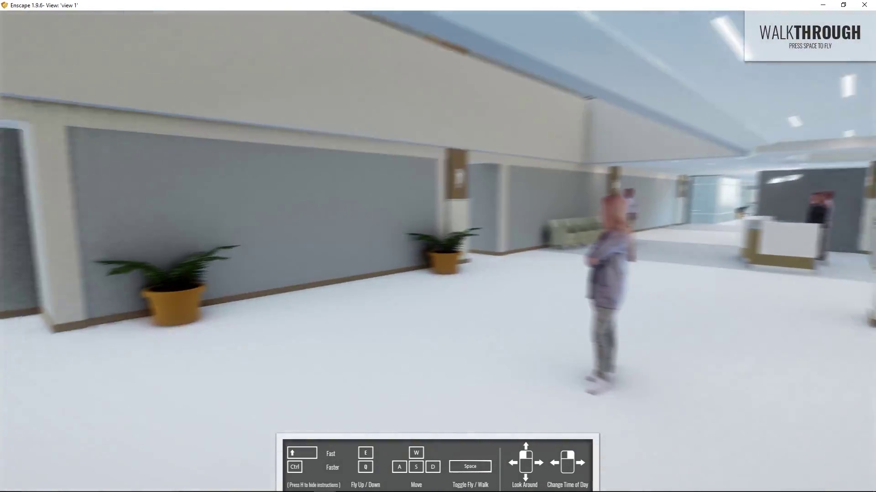
Examine the corridor walls and reception counter from different directions, switching between fly and walk modes.
{"action": "key", "text": "Right"}
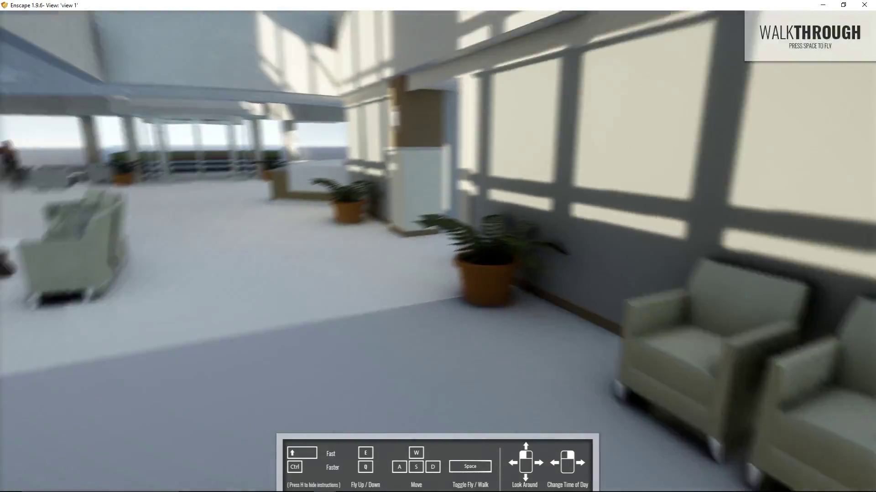
{"action": "key", "text": "Right"}
{"action": "key", "text": "w"}
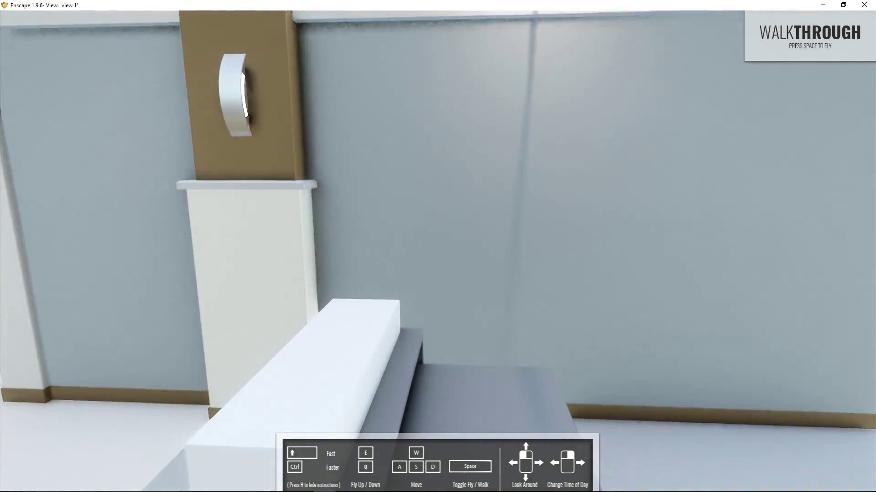
{"action": "key", "text": "Right"}
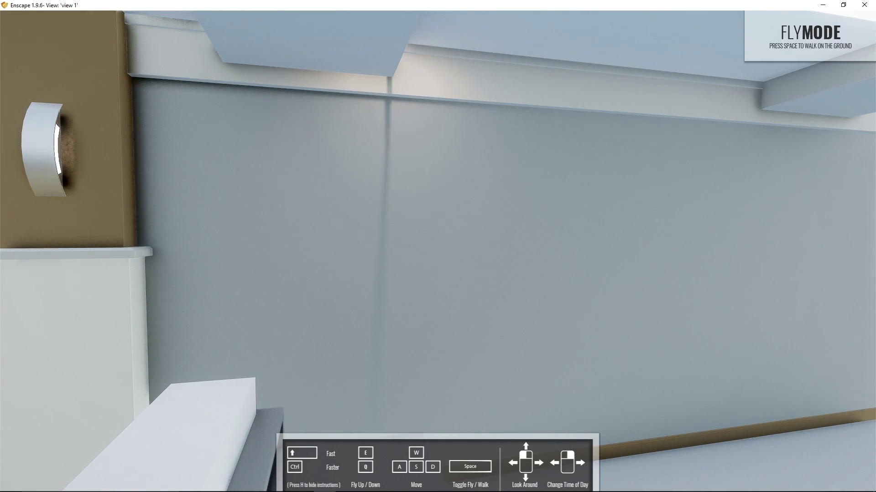
{"action": "key", "text": "Right"}
{"action": "key", "text": "w"}
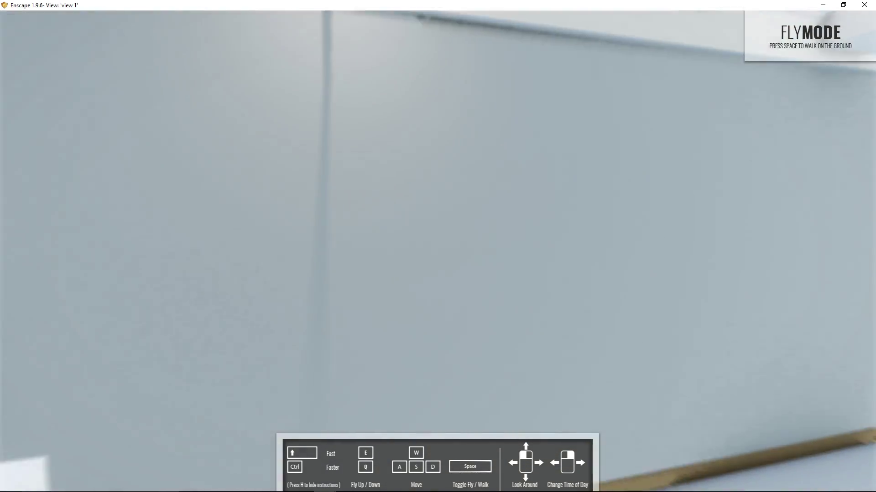
{"action": "key", "text": "Right"}
{"action": "key", "text": "Right"}
{"action": "key", "text": "space"}
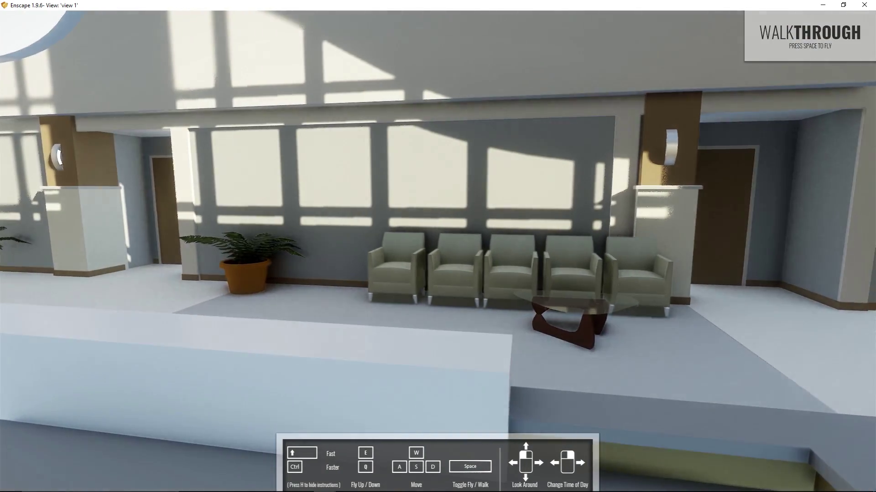
View the reception counter and the row of waiting chairs from above, then return to walk mode.
{"action": "key", "text": "s"}
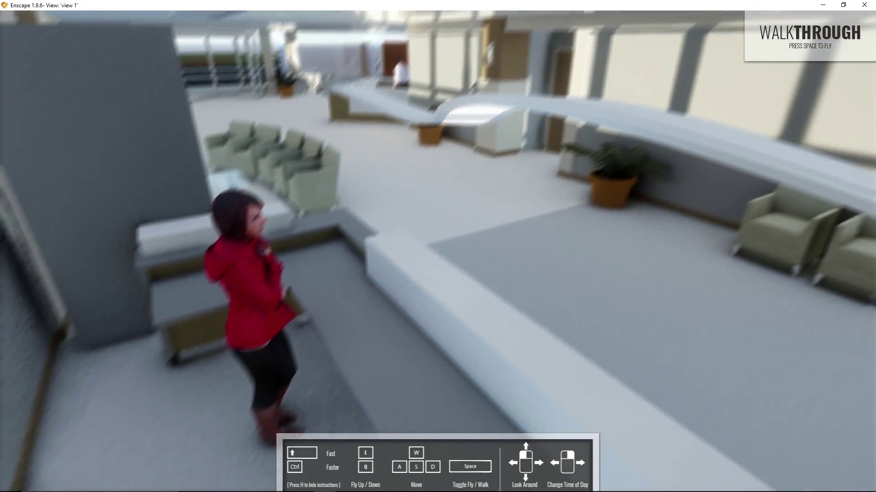
{"action": "key", "text": "Right"}
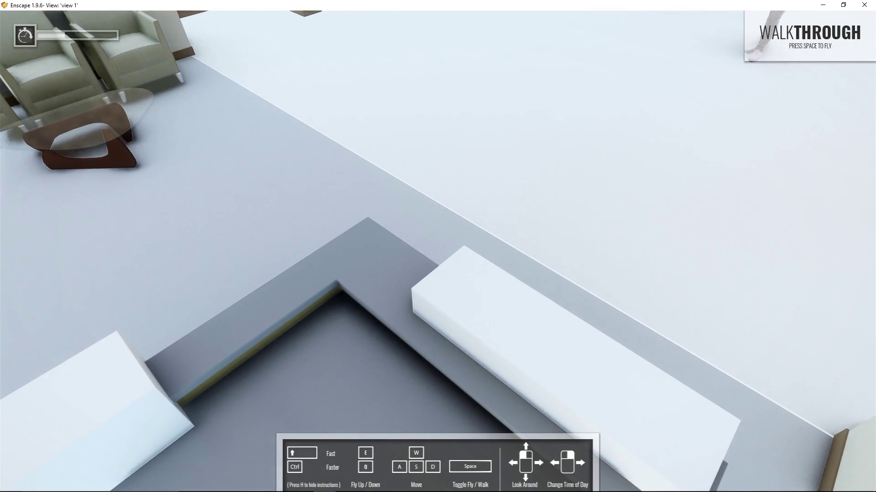
{"action": "key", "text": "Left"}
{"action": "key", "text": "Left"}
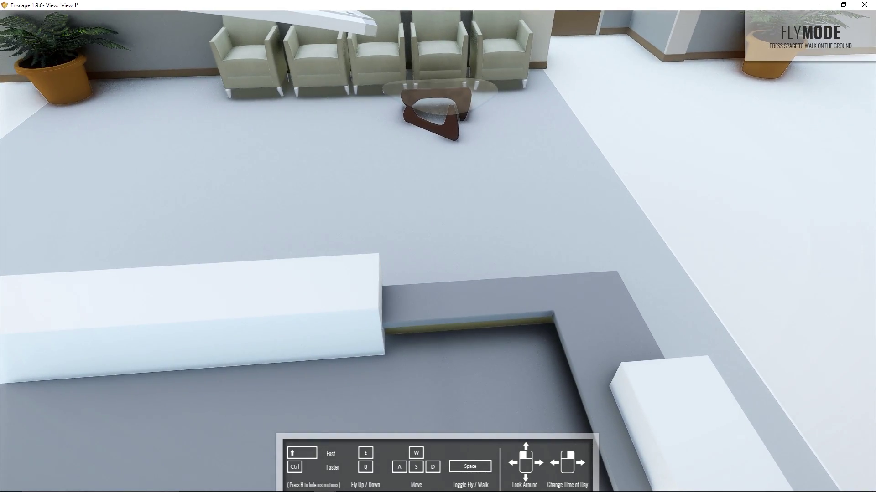
{"action": "key", "text": "w"}
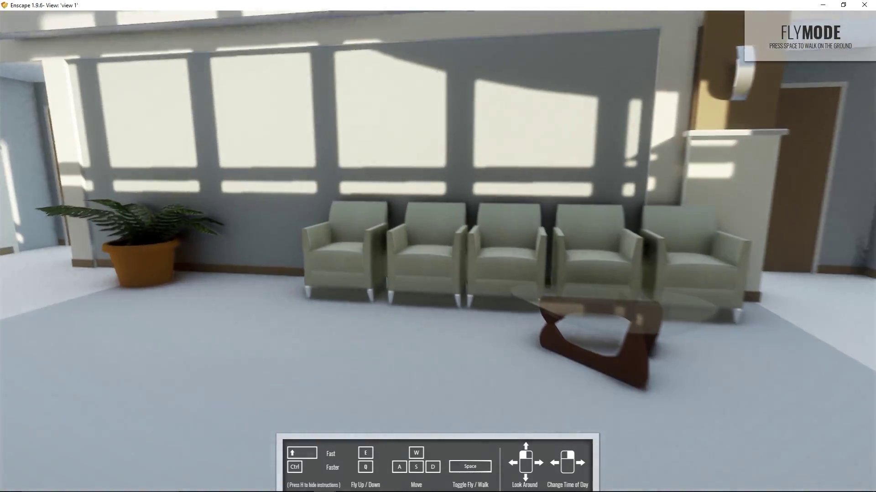
{"action": "key", "text": "Left"}
{"action": "key", "text": "space"}
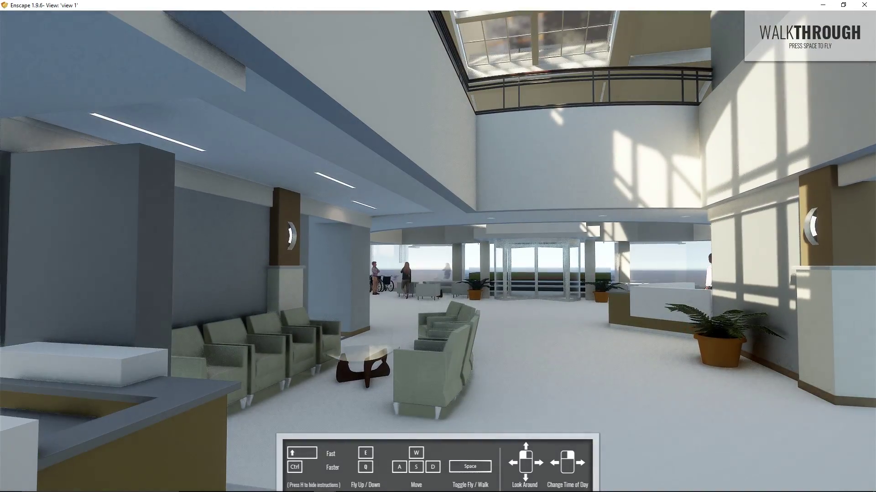
Look around the corridor from the reception desk and walk past the waiting chairs towards the revolving door.
{"action": "key", "text": "Left"}
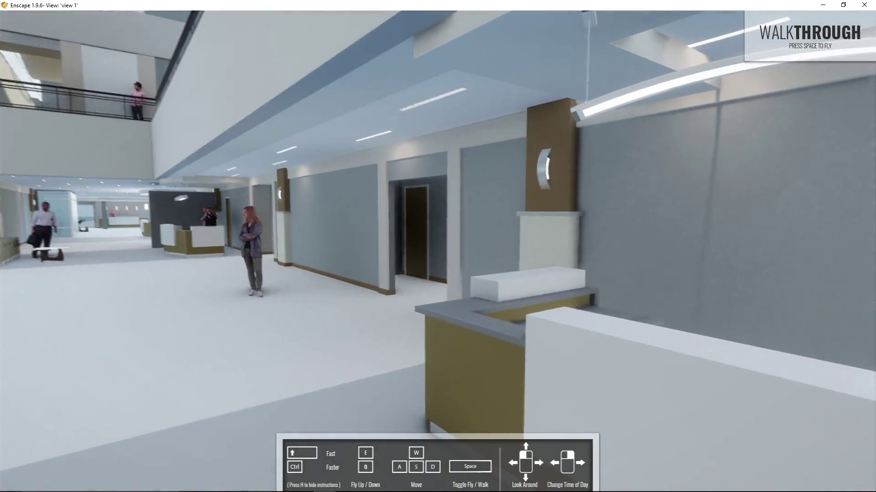
{"action": "key", "text": "Right"}
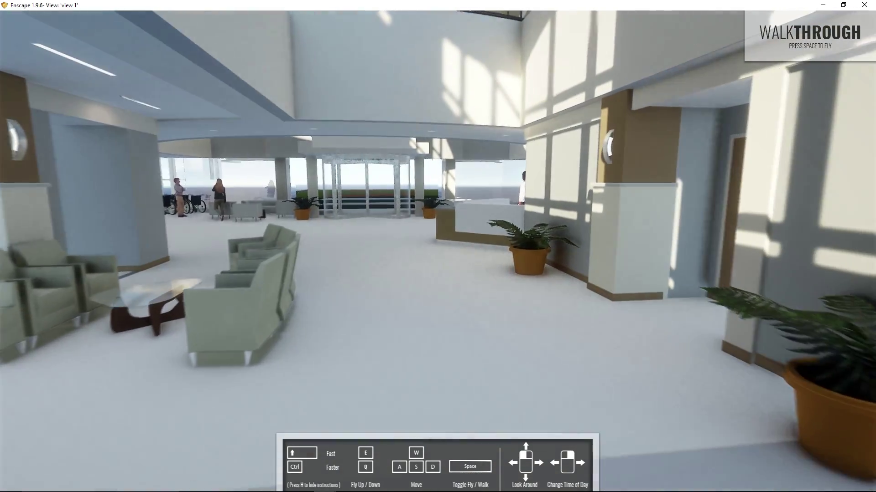
{"action": "key", "text": "Left"}
{"action": "key", "text": "w"}
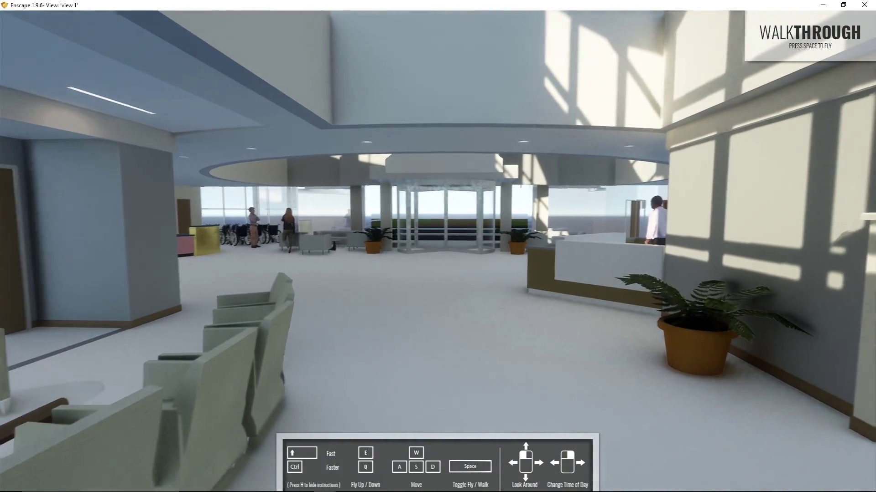
{"action": "key", "text": "w"}
{"action": "key", "text": "Right"}
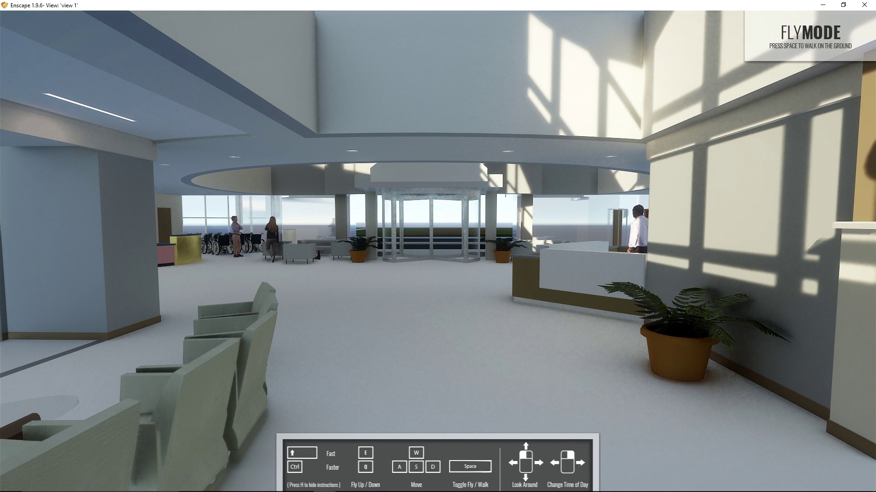
Fly up from the lobby to the upper level and look across the circular balcony opening.
{"action": "key", "text": "w"}
{"action": "key", "text": "e"}
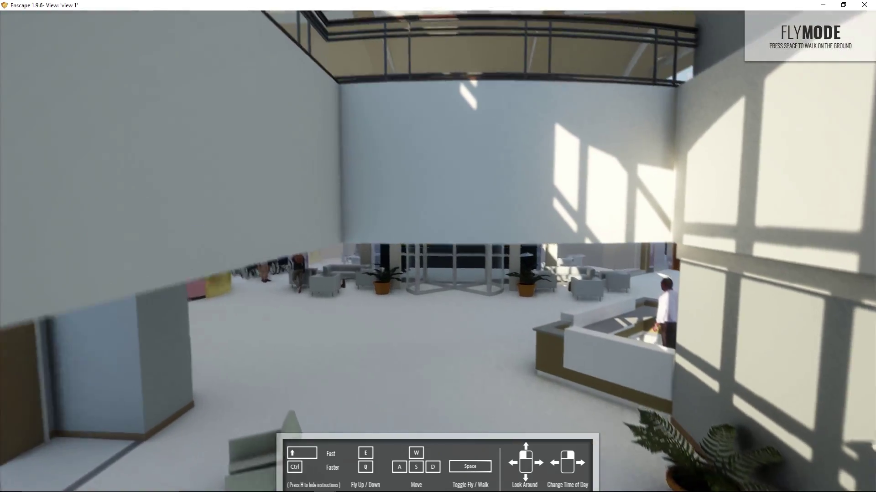
{"action": "key", "text": "e"}
{"action": "key", "text": "w"}
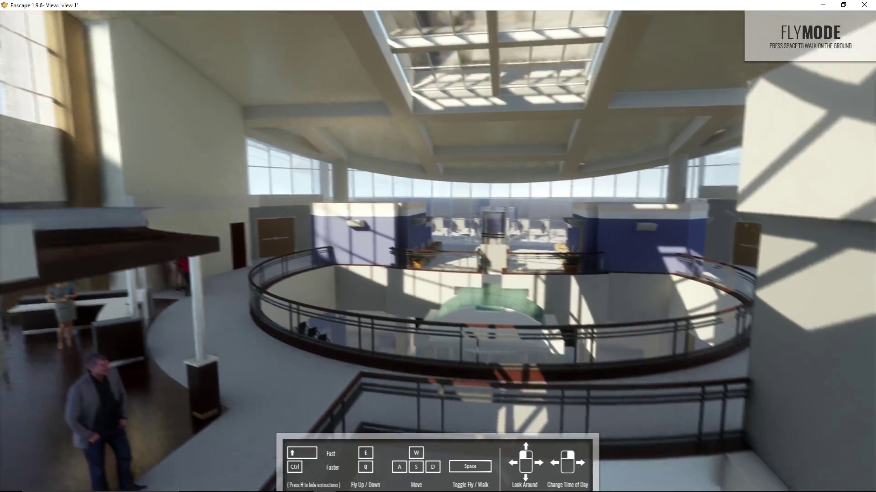
{"action": "left_click_drag", "start_coordinate": [437, 247], "coordinate": [191, 168]}
{"action": "key", "text": "space"}
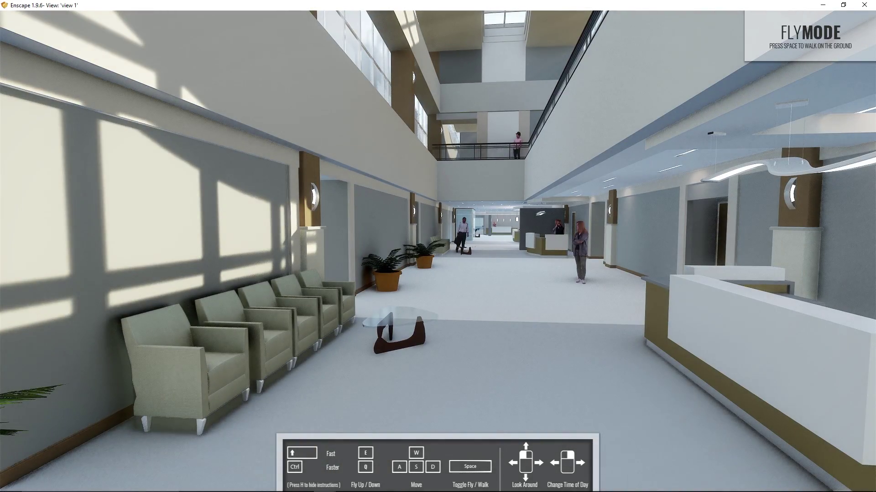
Fly from the lower corridor up to the upper level and land in walk mode beside the curved reception desk.
{"action": "left_click_drag", "start_coordinate": [438, 319], "coordinate": [437, 100]}
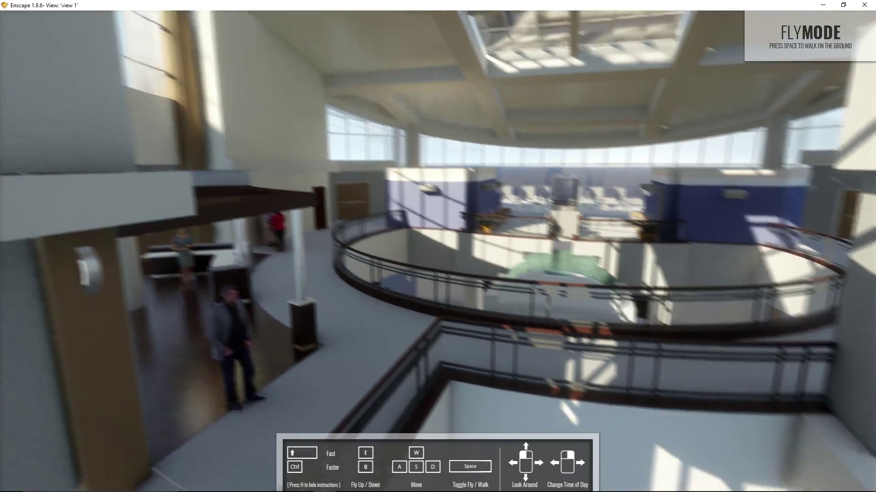
{"action": "left_click_drag", "start_coordinate": [438, 246], "coordinate": [364, 221]}
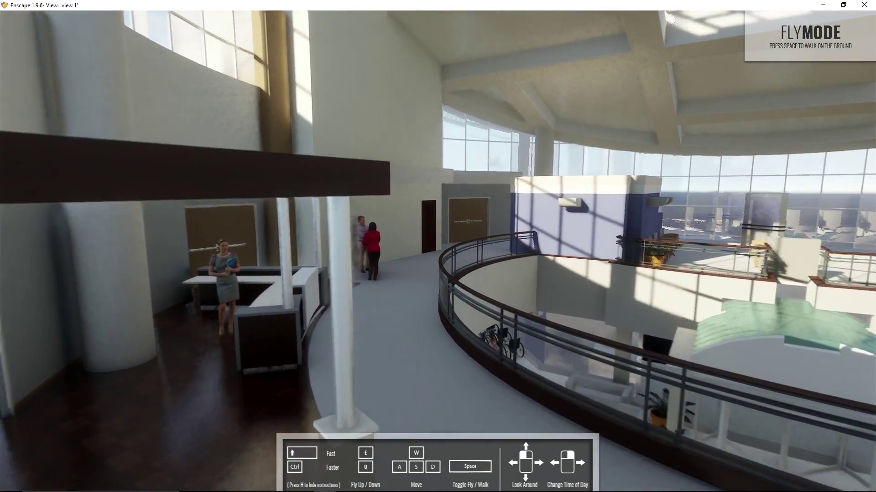
{"action": "key", "text": "w"}
{"action": "left_click_drag", "start_coordinate": [438, 247], "coordinate": [356, 221]}
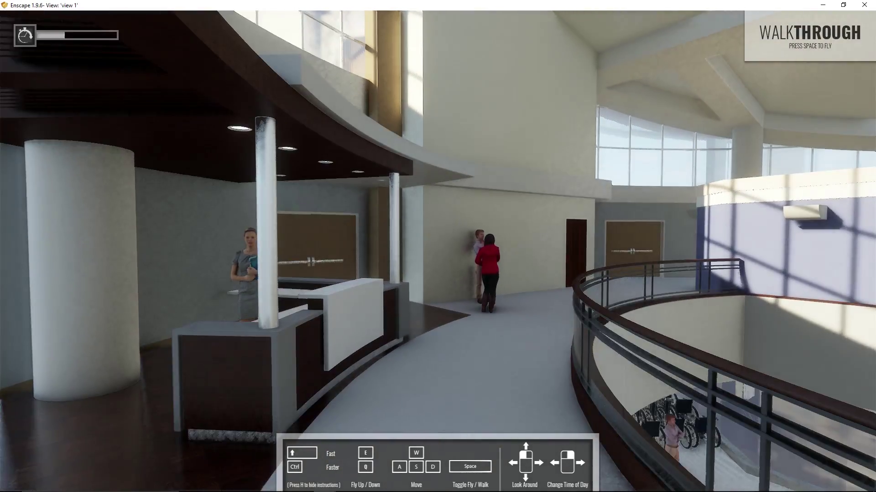
Fly from the upper reception desk across the circular balcony opening and down to walk mode in the lower corridor.
{"action": "left_click_drag", "start_coordinate": [438, 246], "coordinate": [482, 251]}
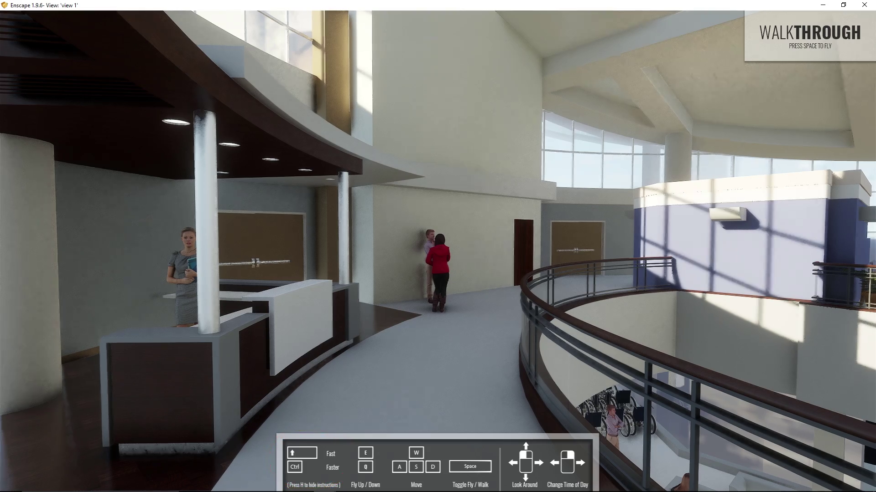
{"action": "key", "text": "space"}
{"action": "key", "text": "w"}
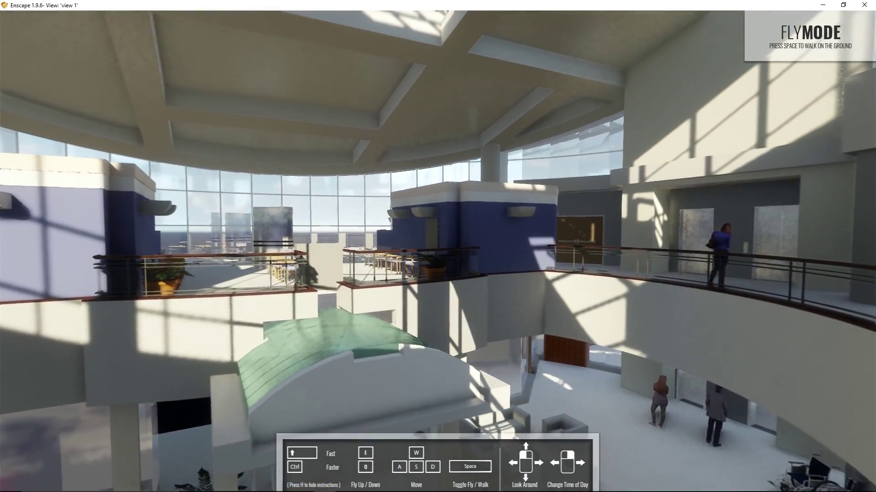
{"action": "key", "text": "q"}
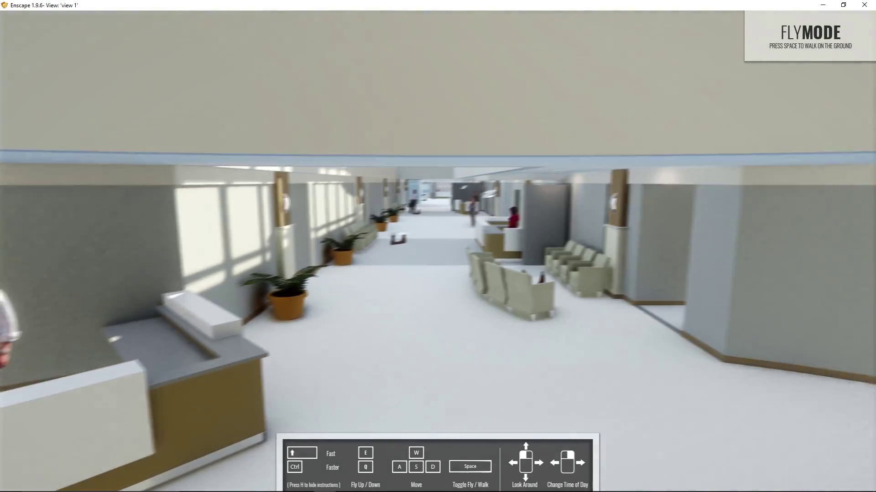
{"action": "key", "text": "space"}
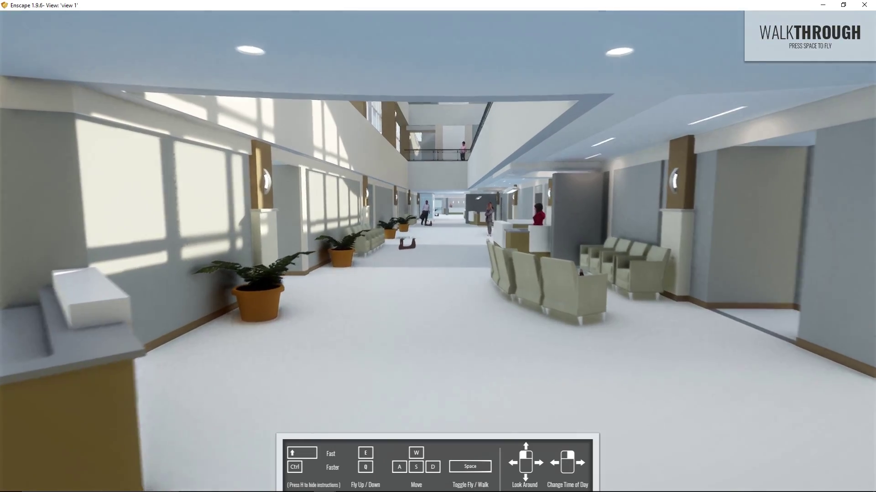
Walk down the lower corridor past the waiting chairs and glass enclosure to the far reception desk with pendant lights.
{"action": "key", "text": "w"}
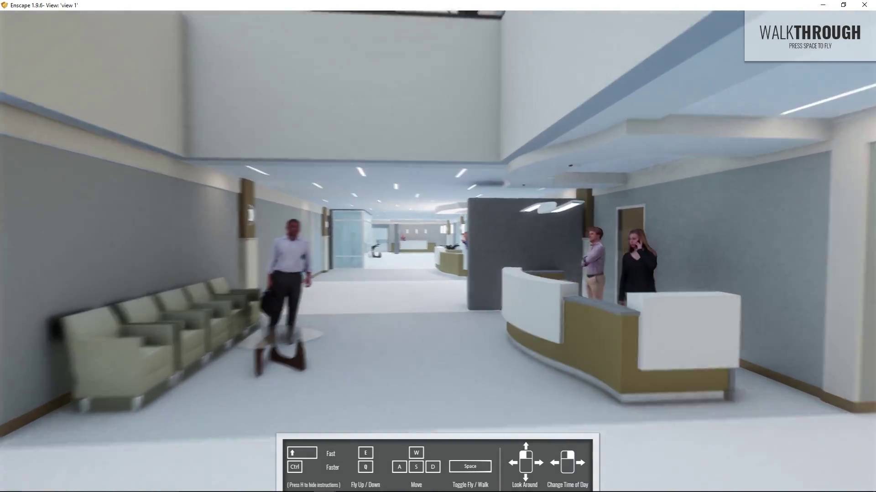
{"action": "key", "text": "w"}
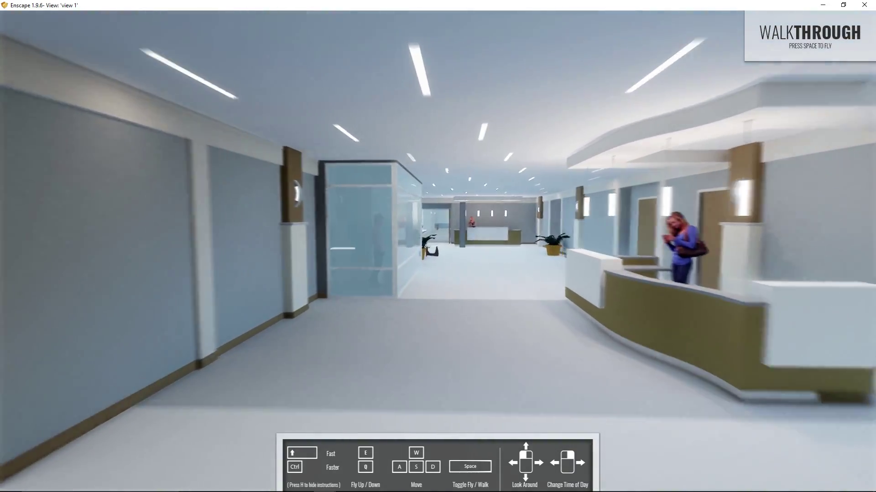
{"action": "key", "text": "w"}
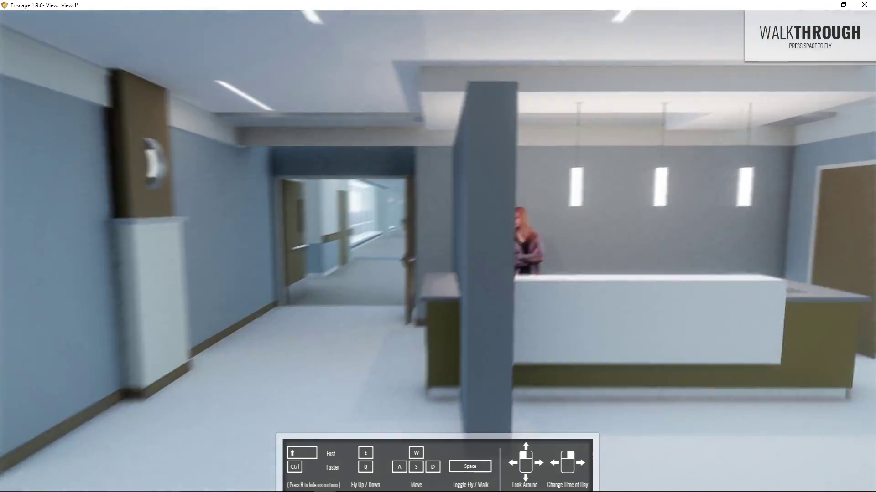
{"action": "key", "text": "w"}
Turn around at the far reception desk and walk the corridor back to the revolving door, looking around there.
{"action": "left_click_drag", "start_coordinate": [274, 246], "coordinate": [593, 247]}
{"action": "key", "text": "w"}
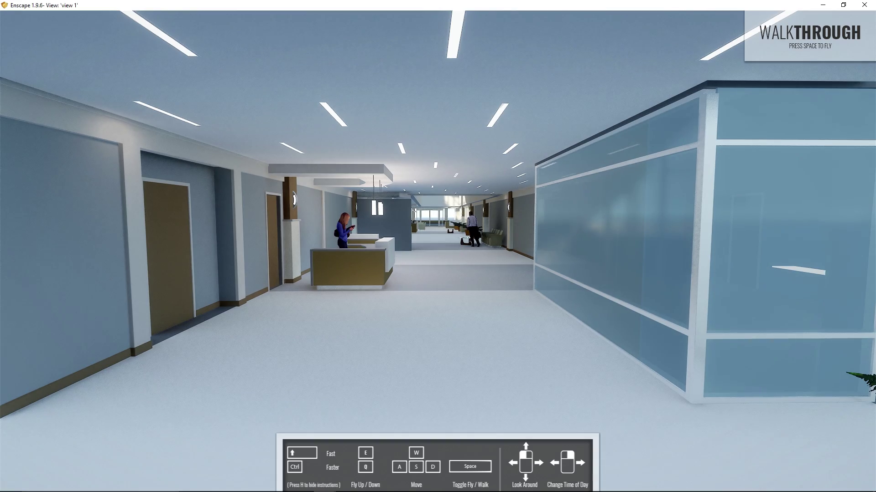
{"action": "key", "text": "w"}
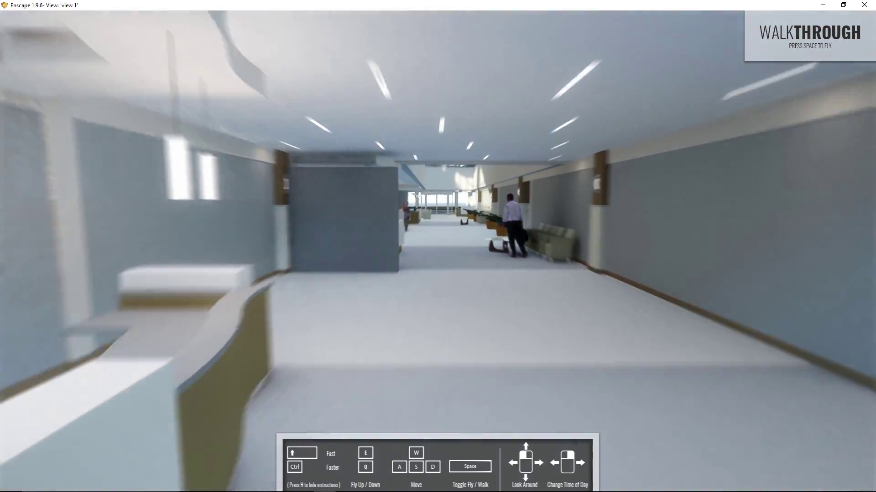
{"action": "key", "text": "w"}
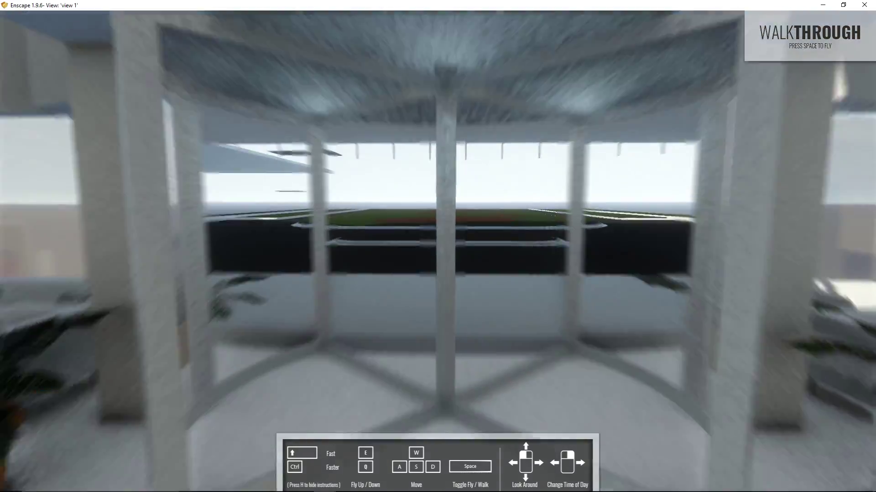
{"action": "key", "text": "w"}
{"action": "left_click_drag", "start_coordinate": [274, 247], "coordinate": [648, 247]}
{"action": "key", "text": "w"}
{"action": "key", "text": "w"}
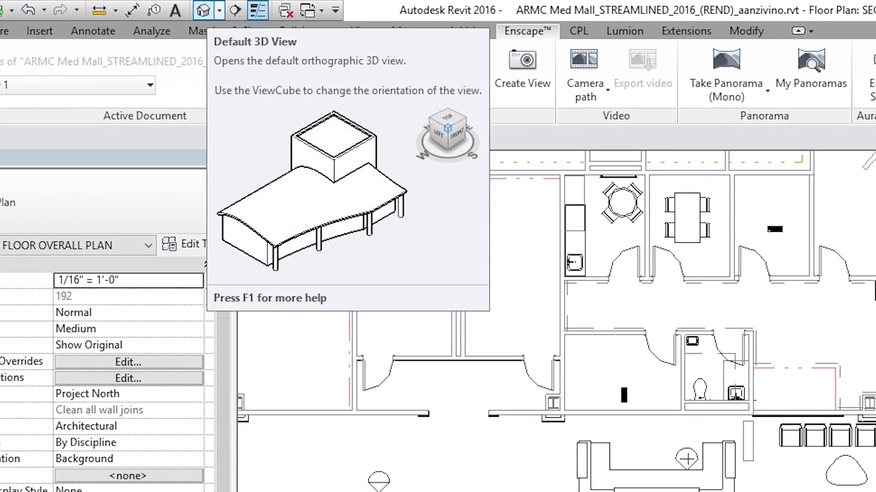
Switch to Revit's default 3D view and turn on its section box to isolate the wavy-roofed concourse and round atrium.
{"action": "left_click", "coordinate": [204, 9]}
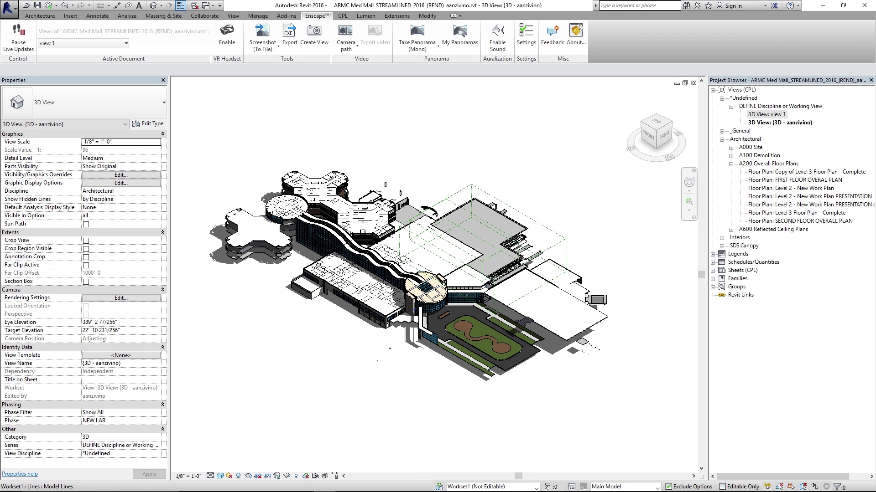
{"action": "scroll", "coordinate": [419, 287], "scroll_direction": "up", "scroll_amount": 3}
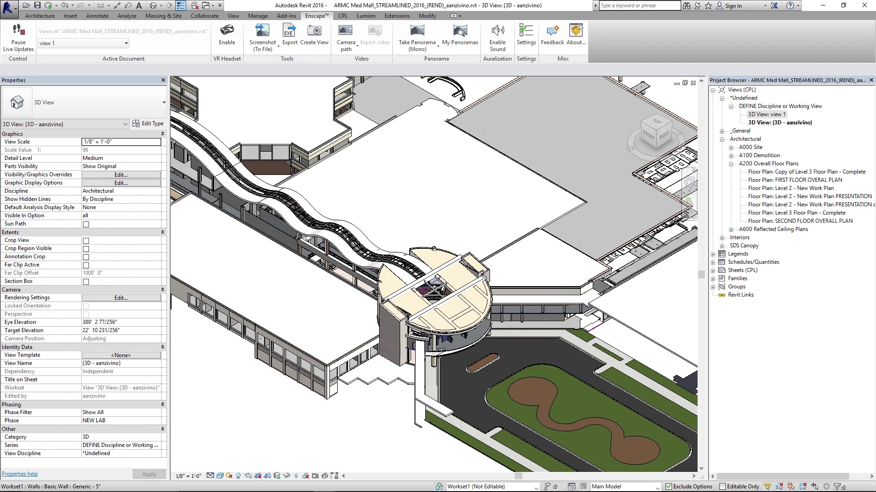
{"action": "middle_click_drag", "start_coordinate": [436, 354], "coordinate": [435, 355]}
{"action": "middle_click_drag", "start_coordinate": [437, 269], "coordinate": [589, 296]}
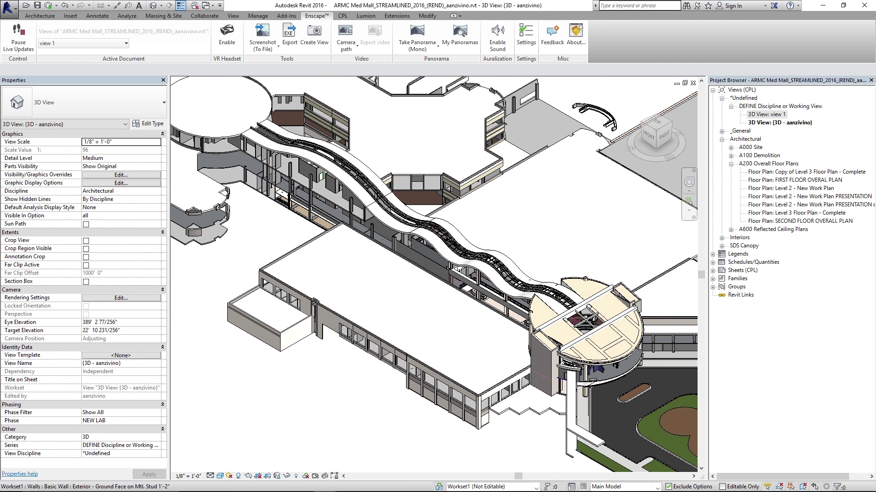
{"action": "scroll", "coordinate": [433, 274], "scroll_direction": "down", "scroll_amount": 3}
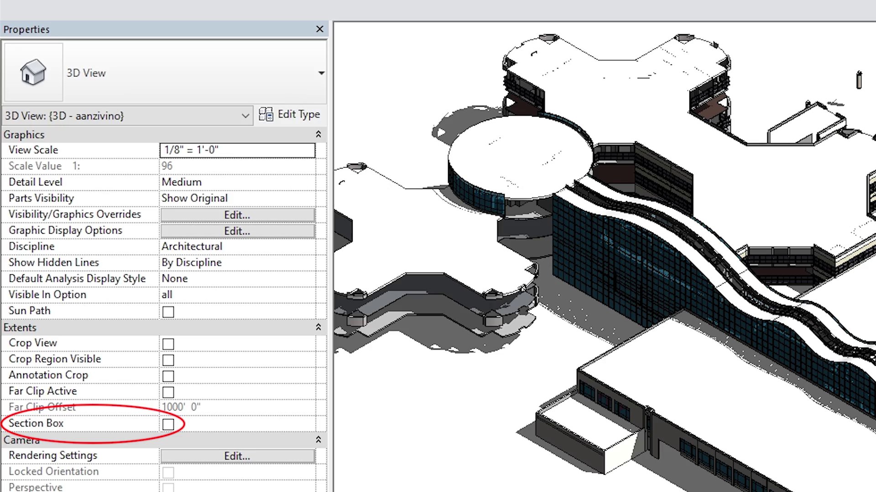
{"action": "left_click", "coordinate": [168, 425]}
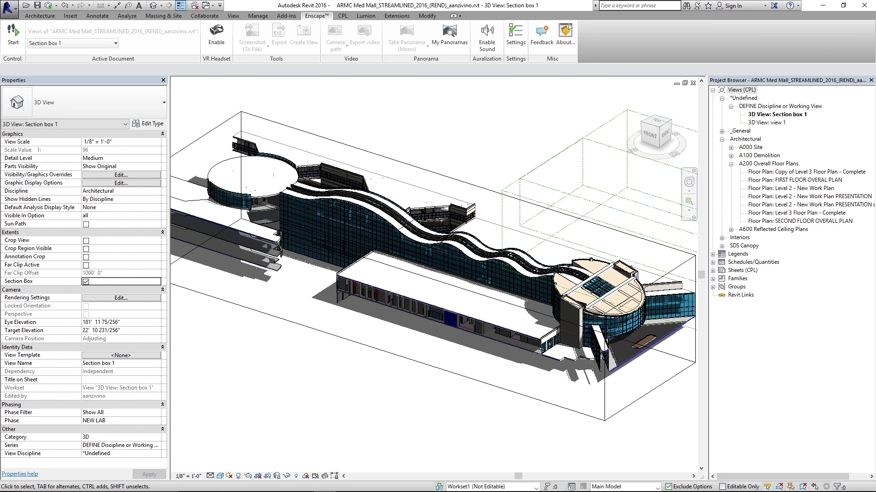
{"action": "middle_click_drag", "start_coordinate": [433, 273], "coordinate": [415, 267]}
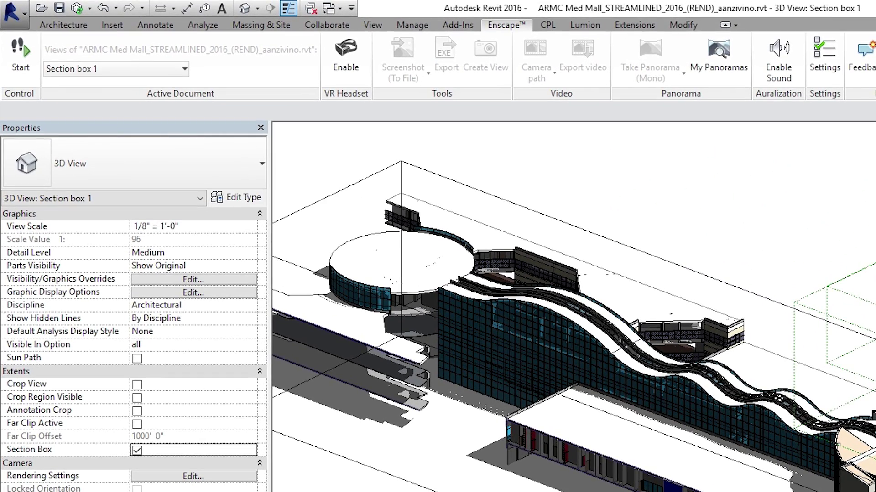
Choose Section box 1 as the active document view and start Enscape with it.
{"action": "left_click", "coordinate": [116, 69]}
{"action": "left_click", "coordinate": [94, 137]}
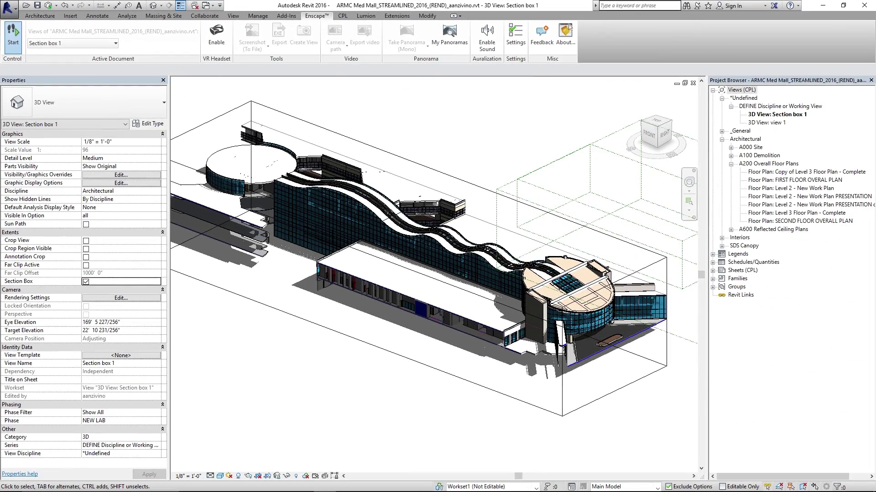
{"action": "left_click", "coordinate": [13, 34]}
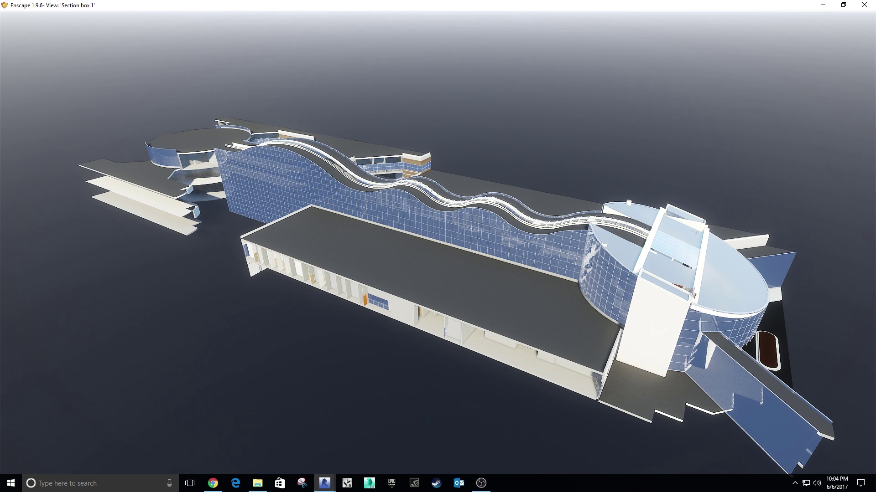
Minimize the Enscape window, bring it back up and show its navigation instructions.
{"action": "left_click", "coordinate": [822, 4]}
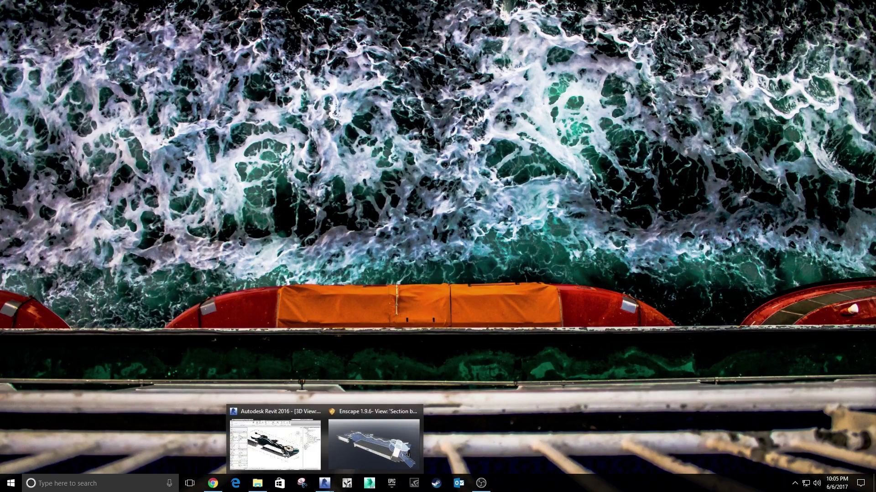
{"action": "left_click", "coordinate": [374, 440]}
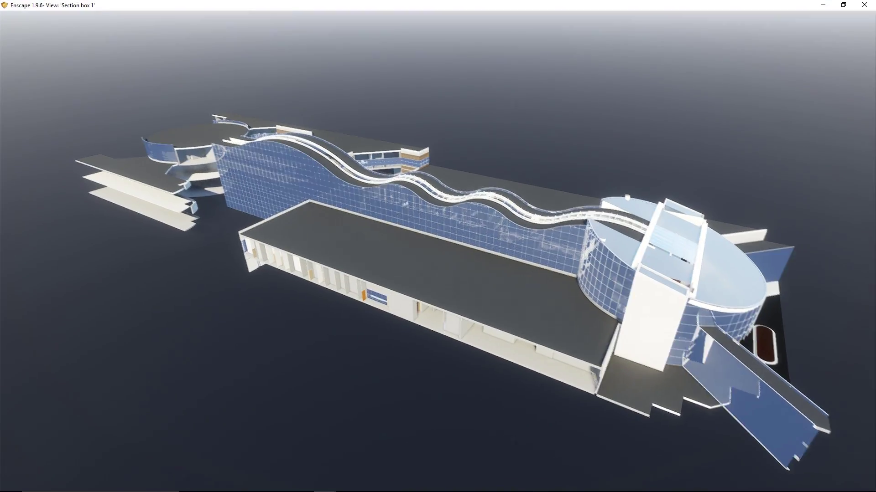
{"action": "key", "text": "h"}
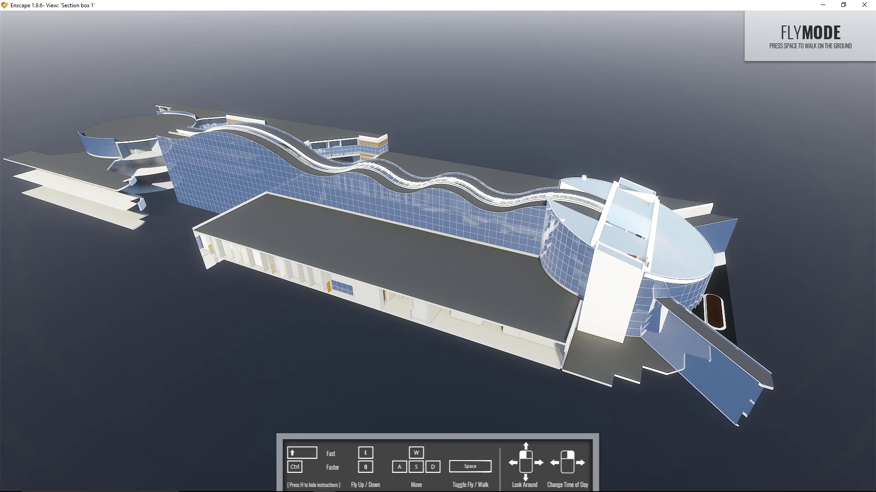
Fly from the building exterior into the round atrium and descend to walk mode on the lobby floor.
{"action": "key", "text": "w"}
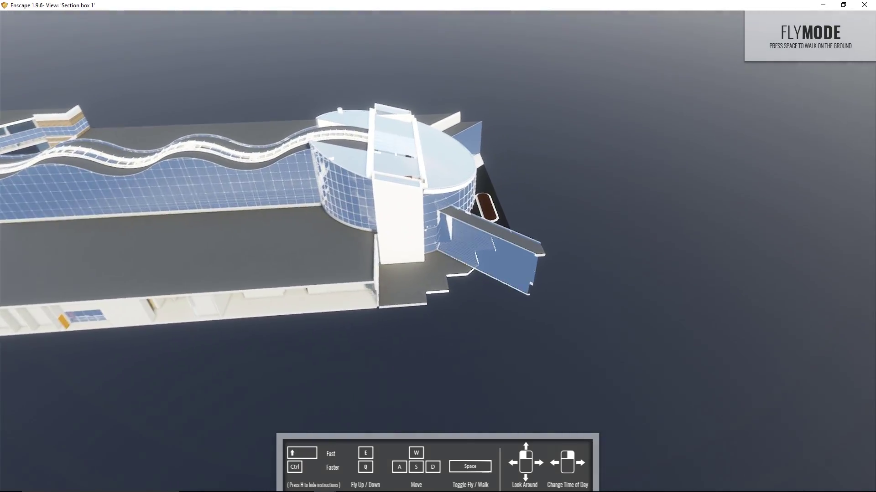
{"action": "key", "text": "w"}
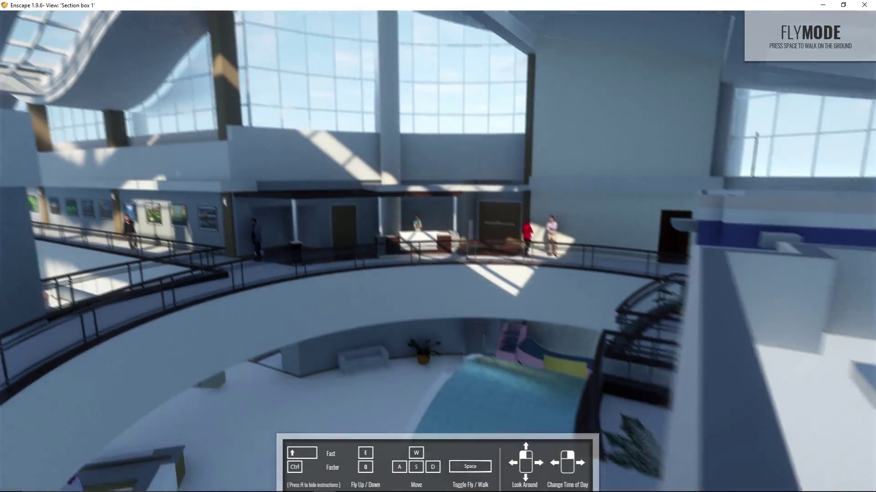
{"action": "key", "text": "w"}
{"action": "key", "text": "q"}
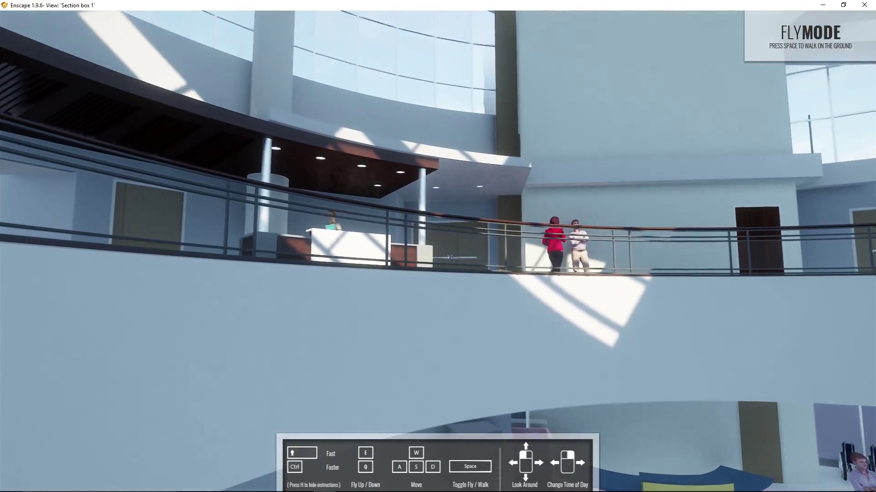
{"action": "key", "text": "space"}
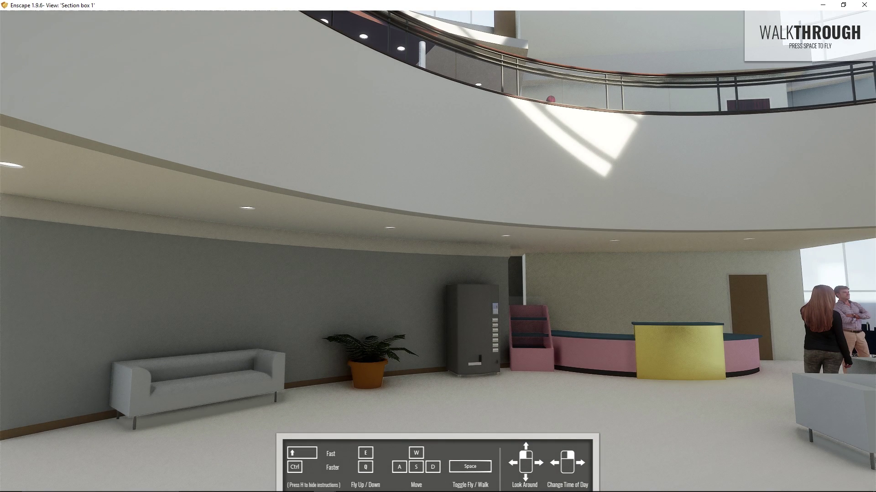
Walk through the lobby and frame the reception desk with the long corridor and waiting chairs beyond it.
{"action": "key", "text": "d"}
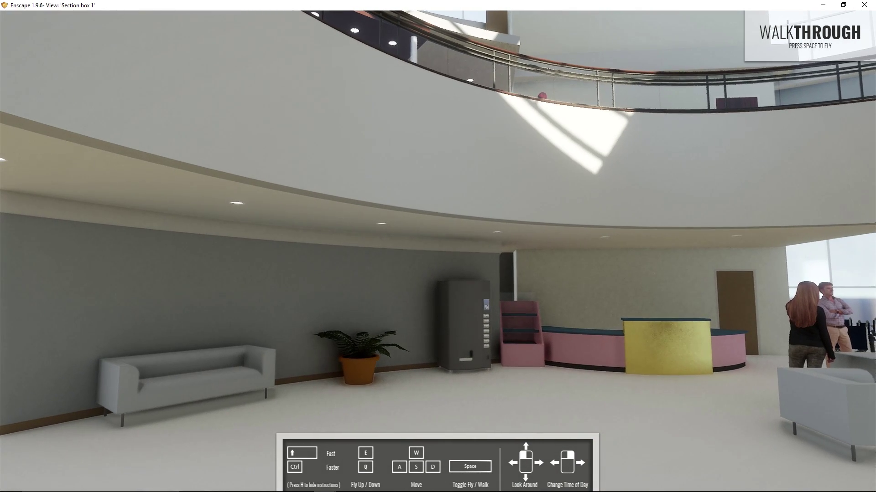
{"action": "key", "text": "Right"}
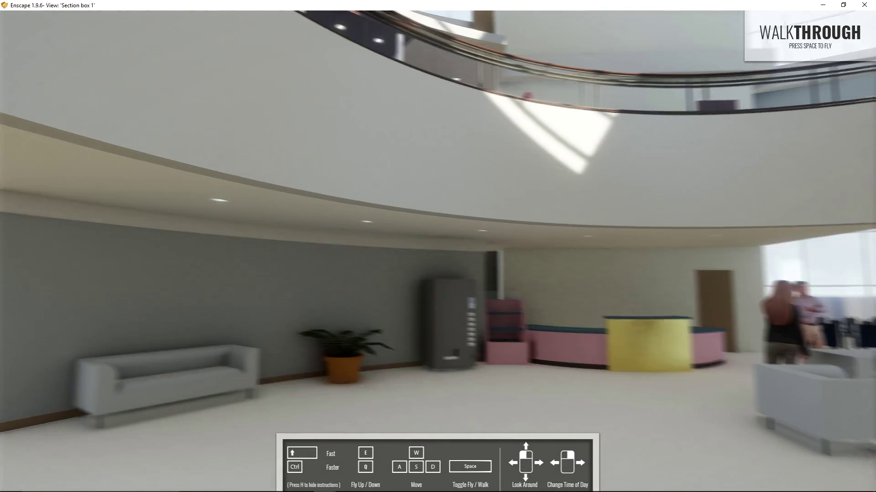
{"action": "key", "text": "w"}
{"action": "key", "text": "Left"}
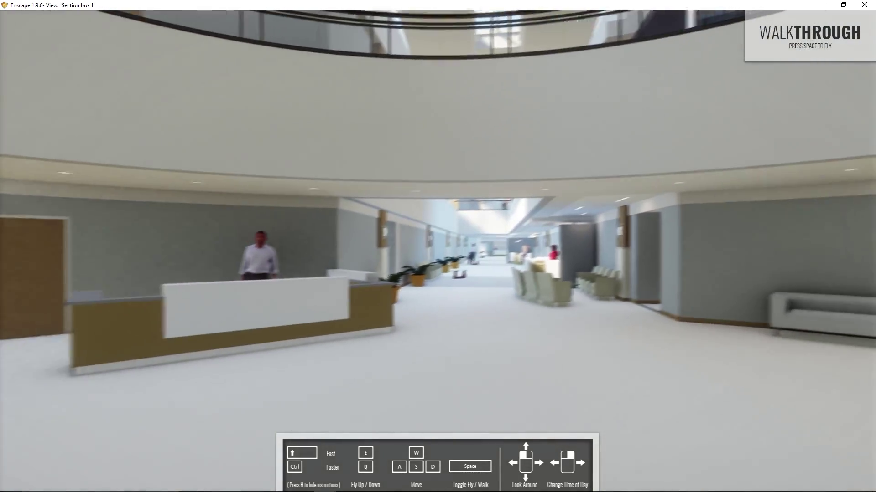
{"action": "key", "text": "Right"}
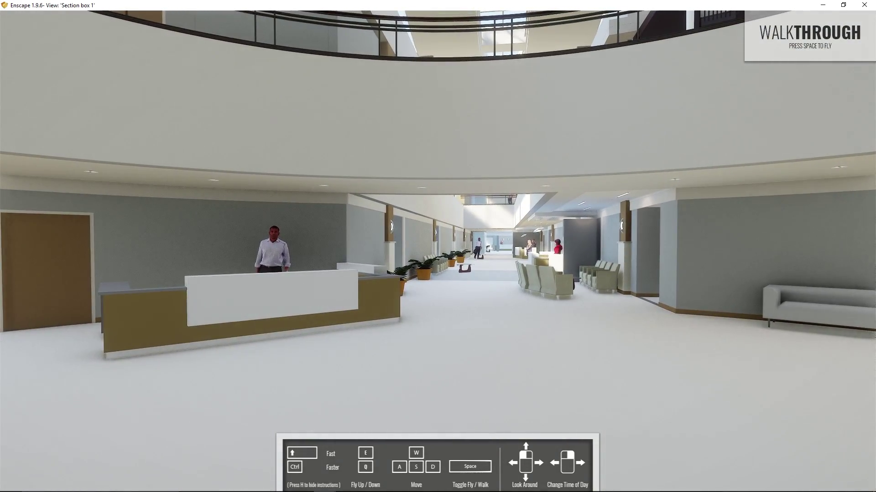
Switch to Revit and create a perspective view from the current Enscape camera, named Enscape Starting View.
{"action": "mouse_move", "coordinate": [370, 490]}
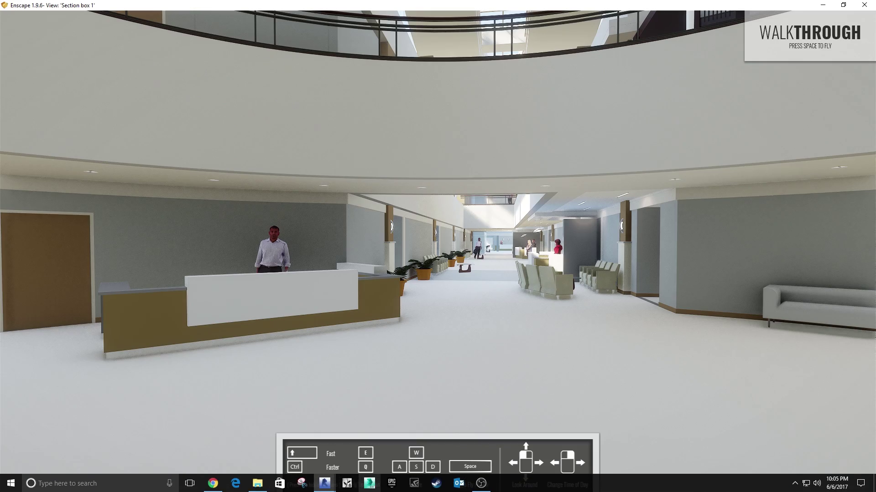
{"action": "mouse_move", "coordinate": [325, 483]}
{"action": "left_click", "coordinate": [274, 445]}
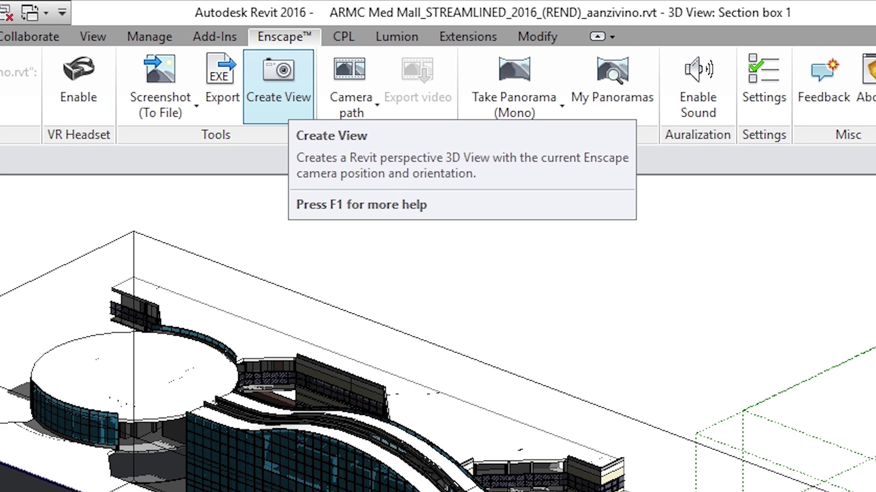
{"action": "left_click", "coordinate": [278, 87]}
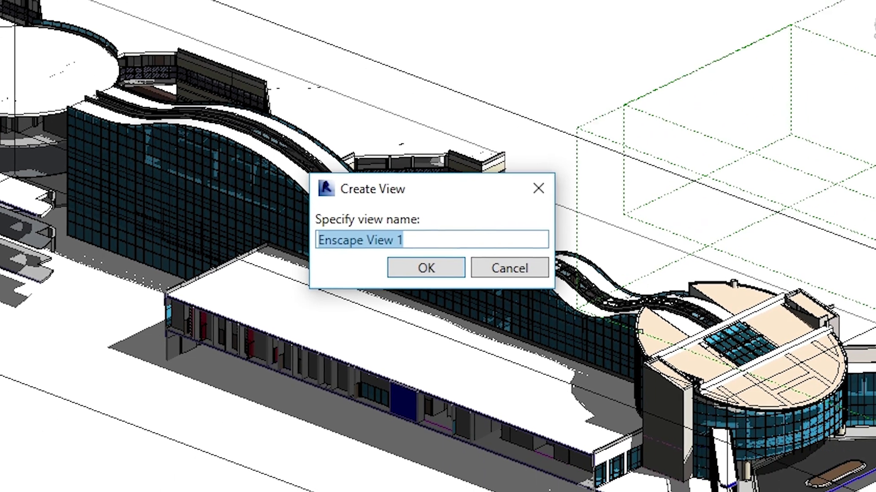
{"action": "type", "text": "E"}
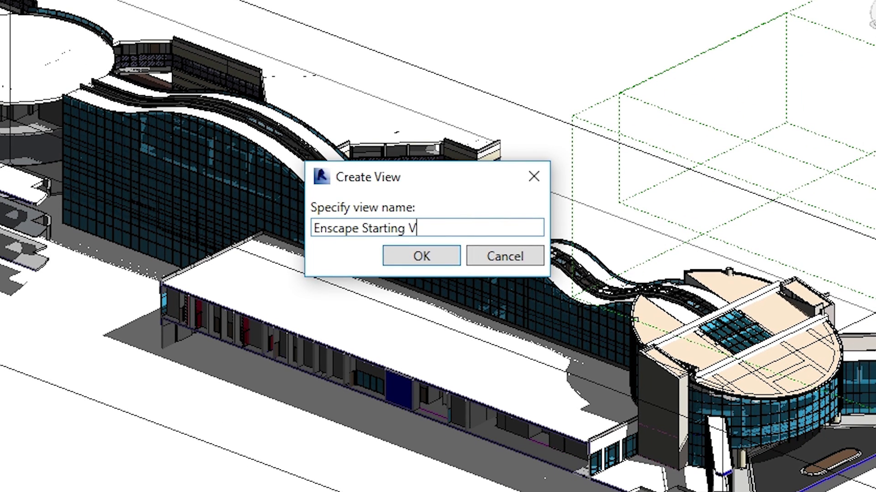
{"action": "key", "text": "Return"}
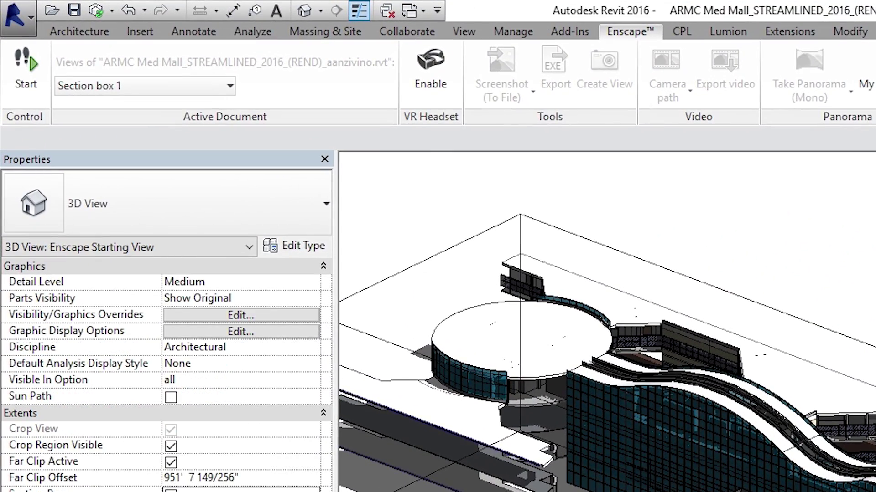
Select Enscape Starting View as the active document view and start the Enscape walkthrough from it.
{"action": "left_click", "coordinate": [144, 86]}
{"action": "left_click", "coordinate": [114, 170]}
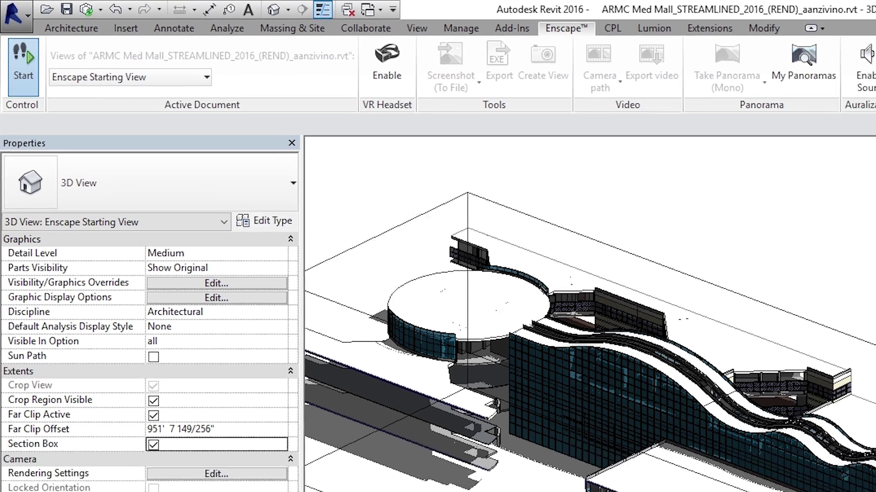
{"action": "left_click", "coordinate": [22, 66]}
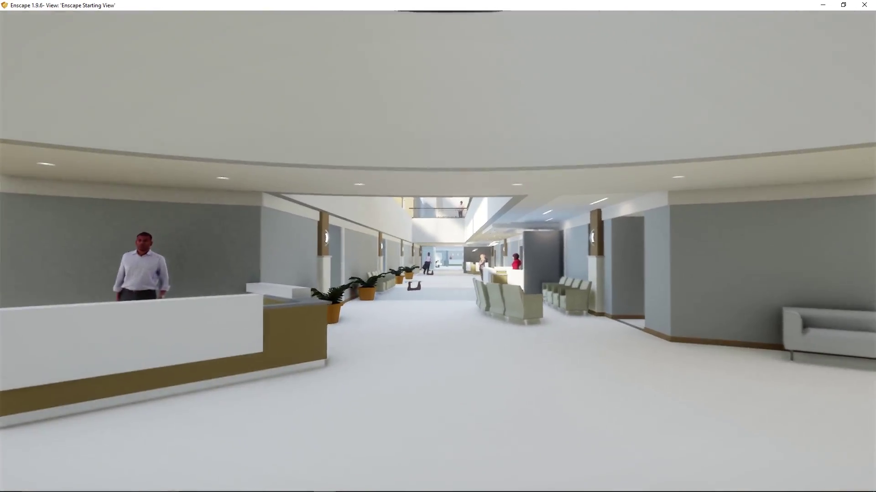
Walk forward from the reception desk into the waiting corridor and look around toward the revolving-door entrance.
{"action": "key", "text": "w"}
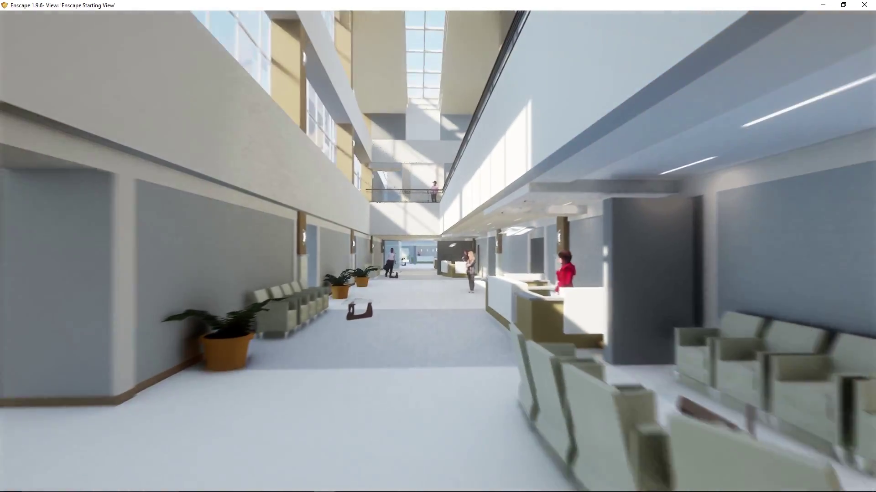
{"action": "key", "text": "w"}
{"action": "left_click_drag", "start_coordinate": [438, 246], "coordinate": [333, 254]}
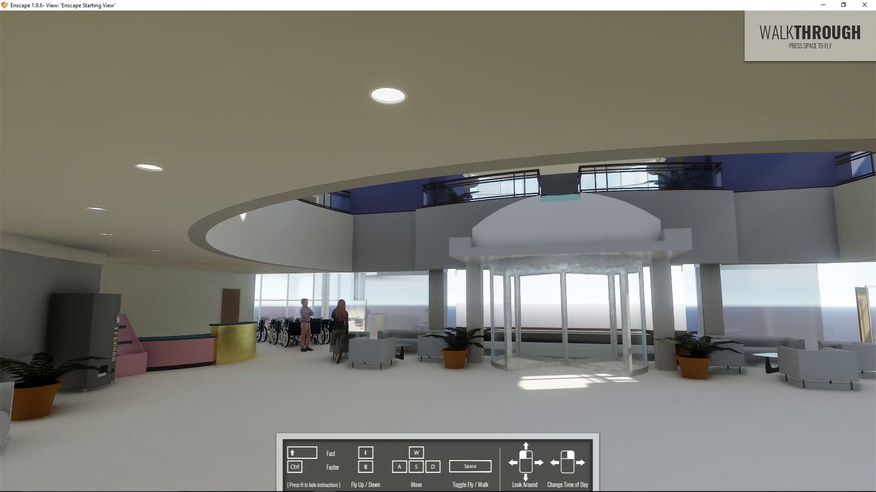
Toggle to fly mode, move forward through the lobby toward the revolving door, and return to walk mode.
{"action": "key", "text": "space"}
{"action": "key", "text": "w"}
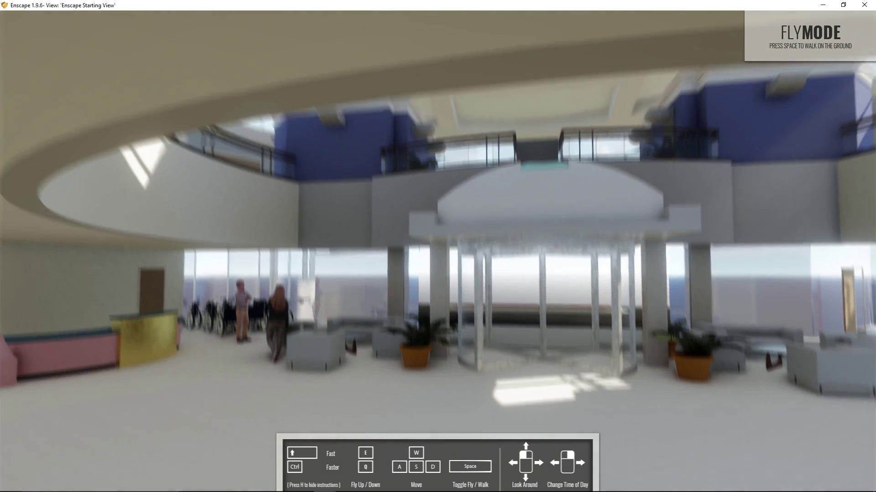
{"action": "key", "text": "w"}
{"action": "key", "text": "space"}
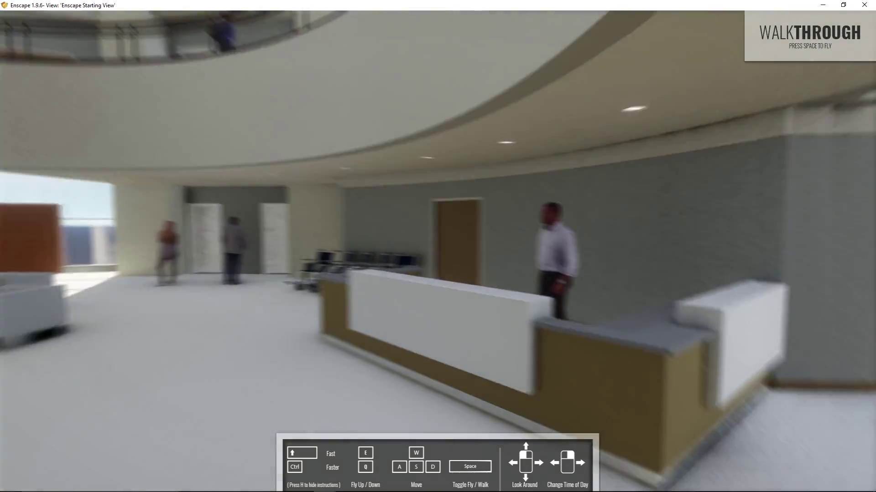
Walk down the corridor to the desk beside the skylit atrium and change the time of day to shift the sunlight.
{"action": "key", "text": "w"}
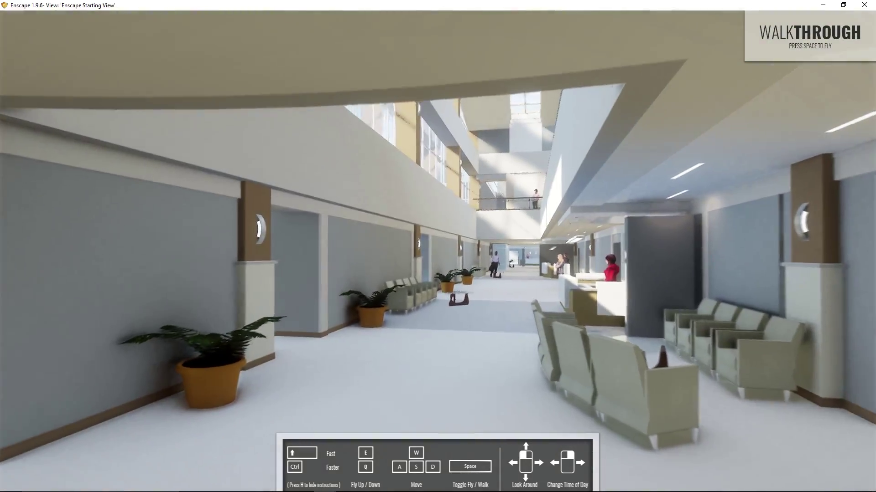
{"action": "key", "text": "w"}
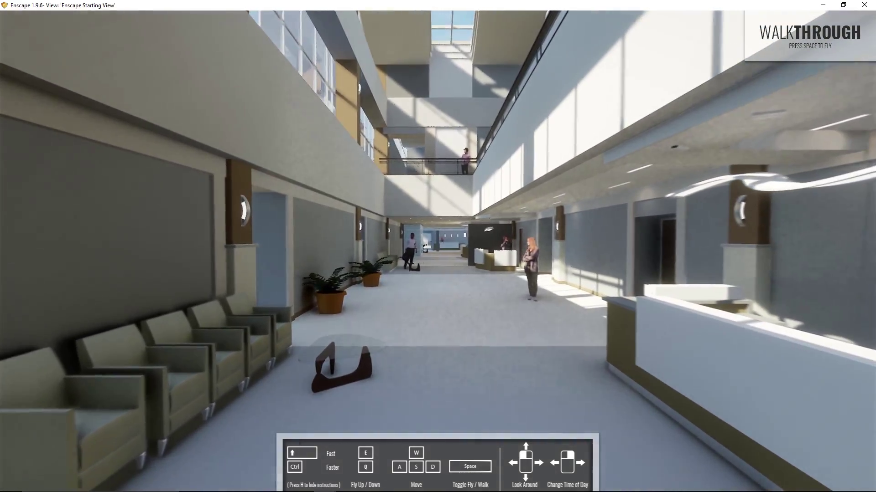
{"action": "key", "text": "w"}
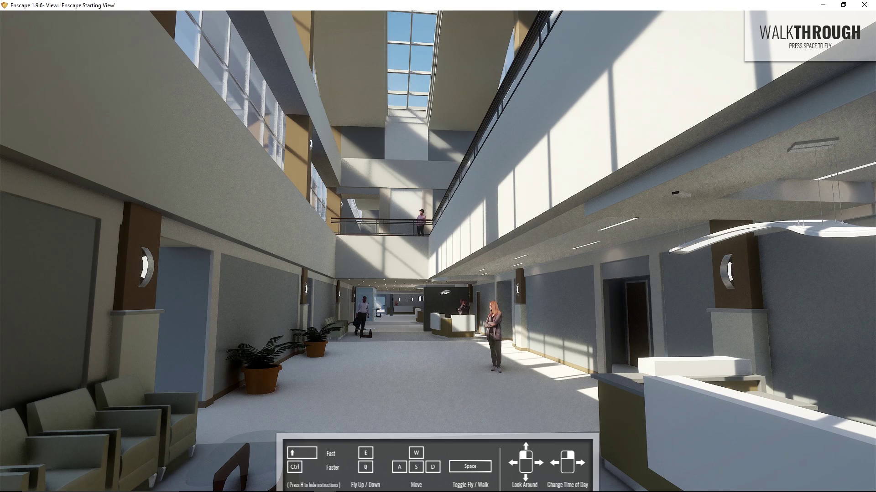
{"action": "right_click_drag", "start_coordinate": [438, 246], "coordinate": [475, 246]}
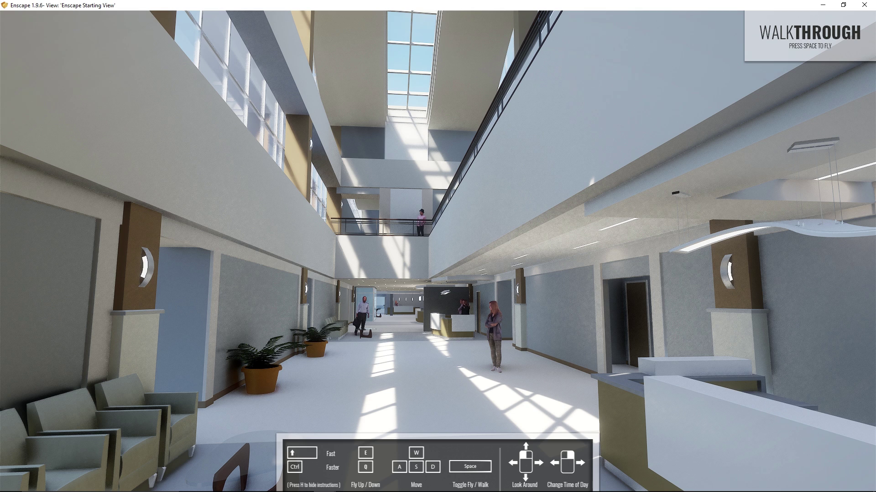